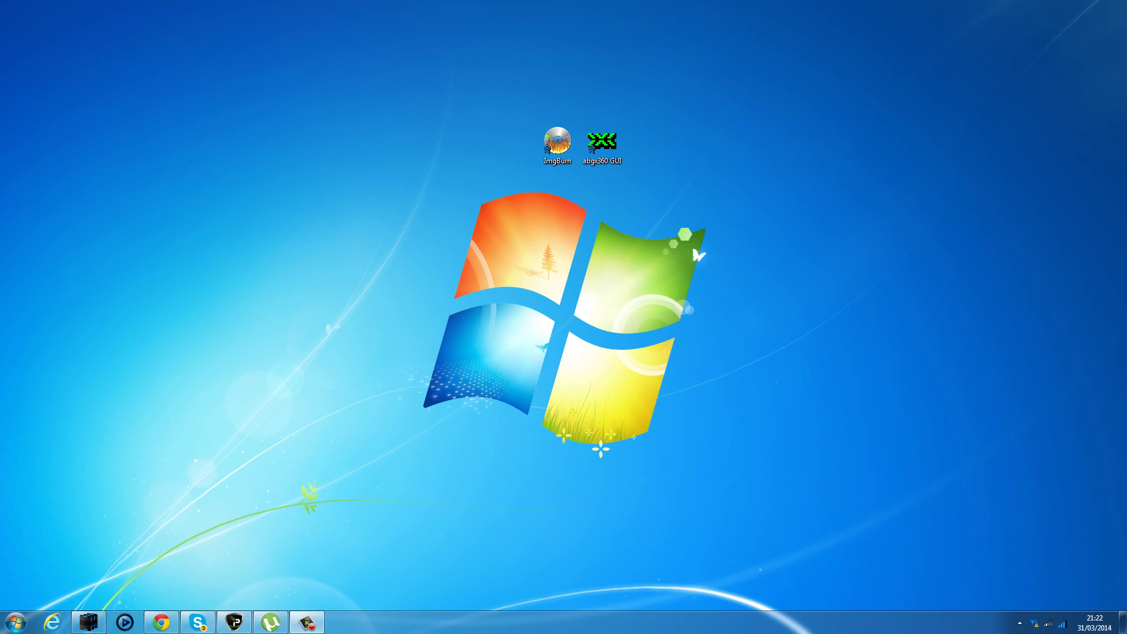
- Bring Chrome back and switch from the Aone plus results to the verbatim dual layer tab
left_click(162, 624)
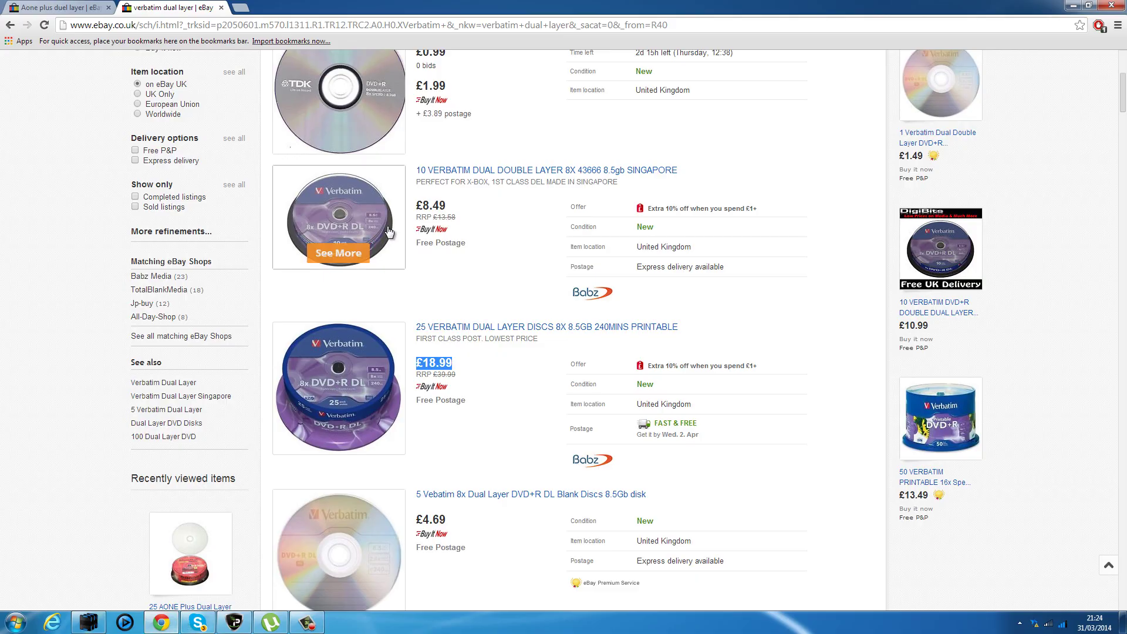
scroll(413, 344, "up", 5)
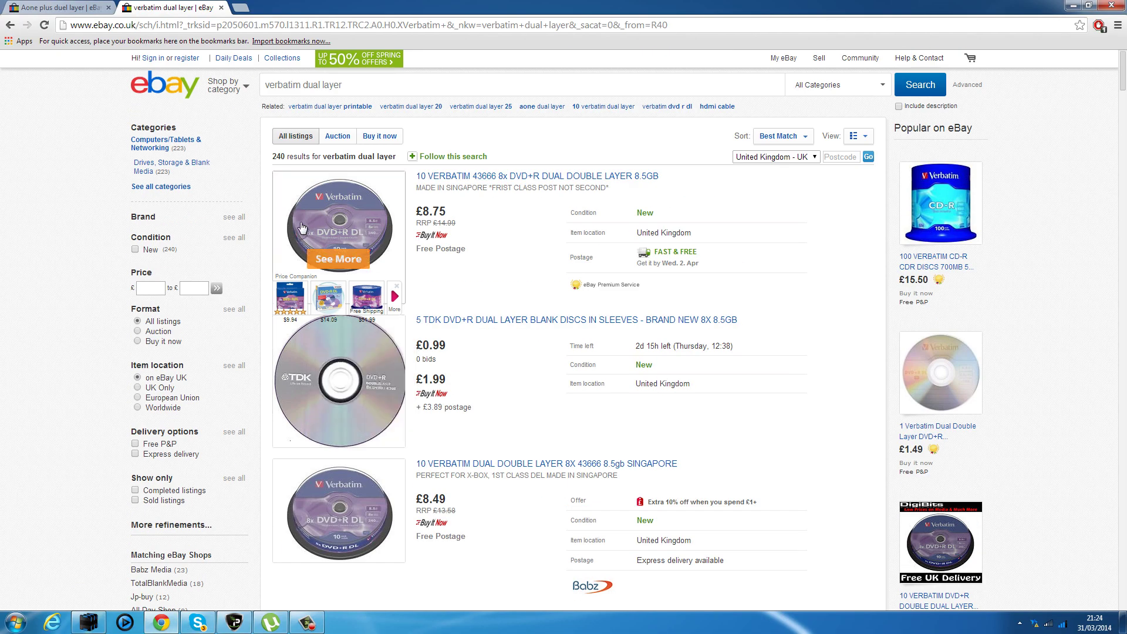
left_click(61, 8)
left_click(145, 7)
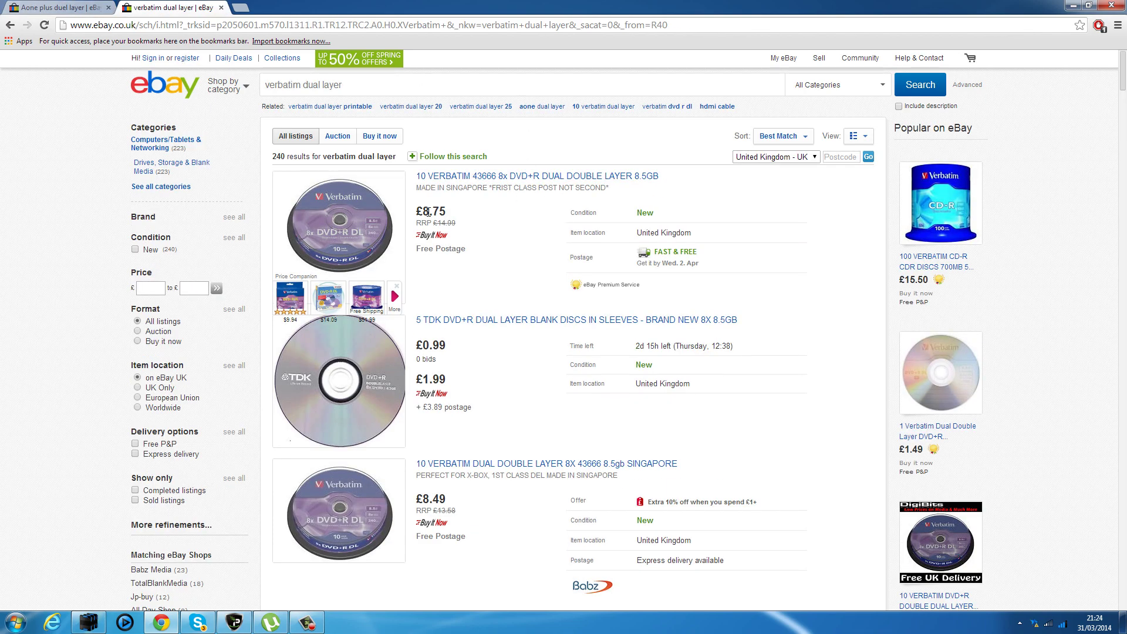
- Scroll through the verbatim dual layer listings, comparing packs like 25 Verbatim DVD+R DL discs at £18.99
scroll(495, 406, "down", 5)
scroll(495, 400, "down", 1)
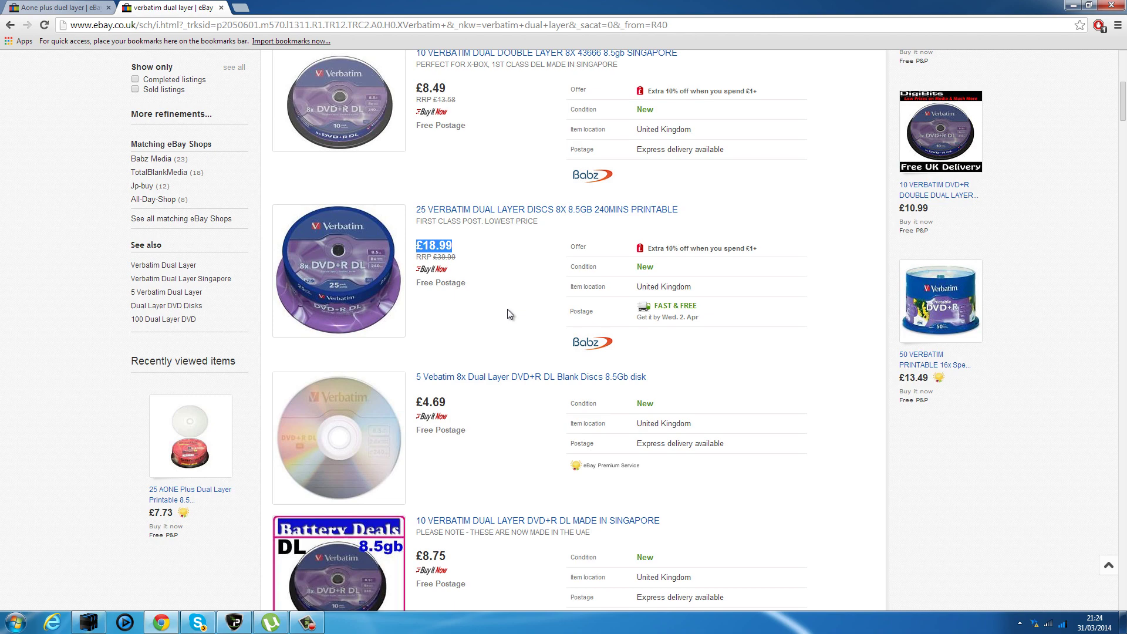
scroll(507, 309, "up", 3)
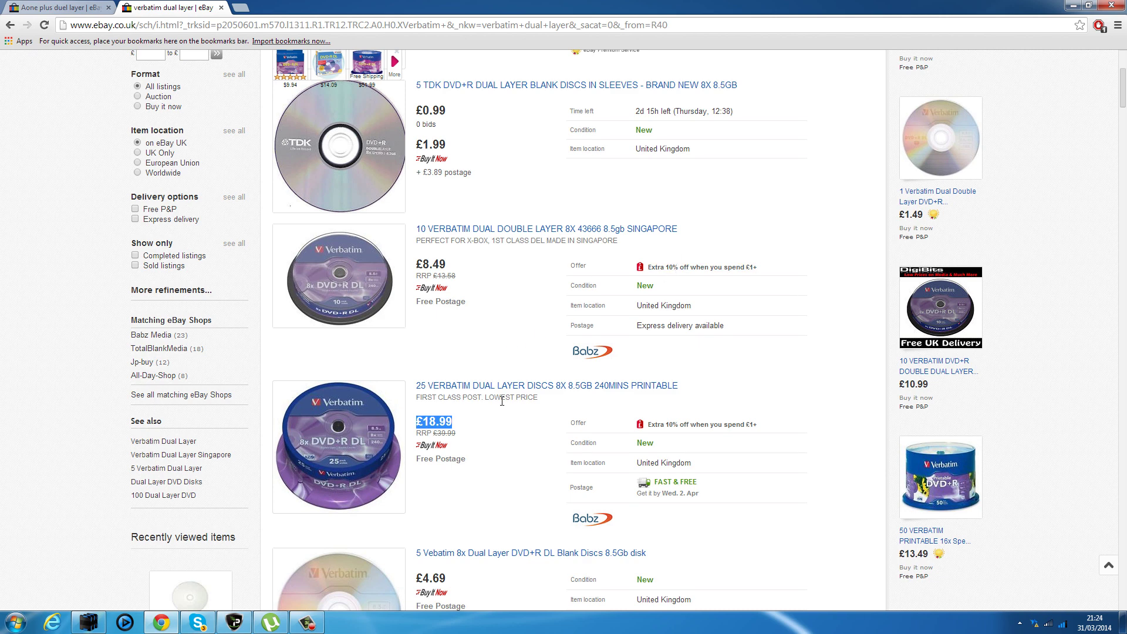
scroll(524, 334, "up", 1)
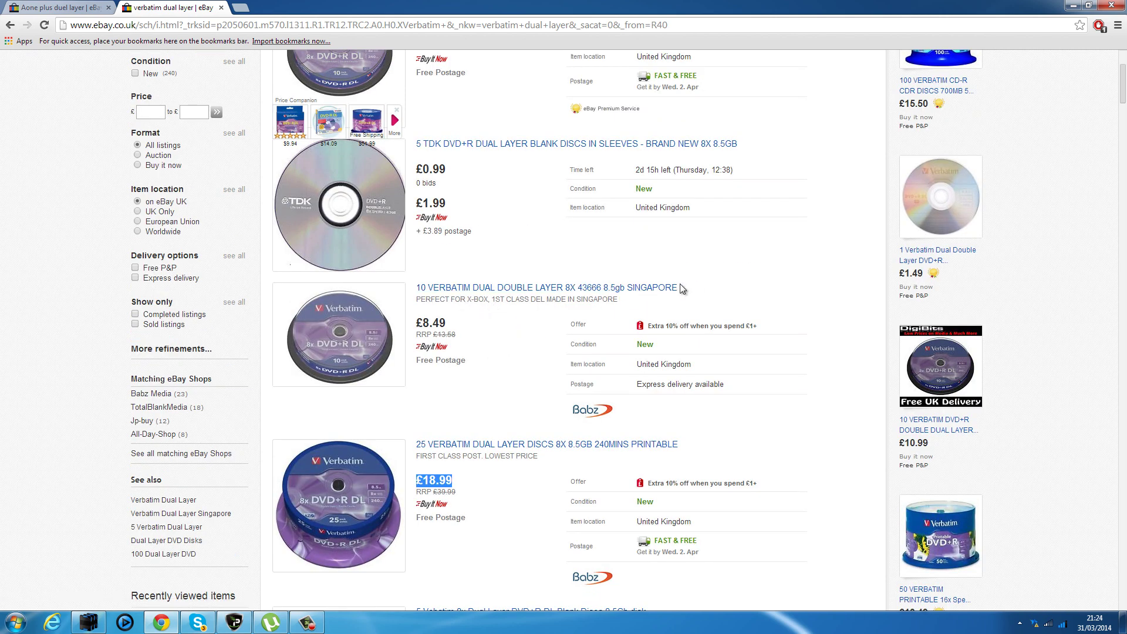
scroll(504, 373, "down", 1)
scroll(504, 373, "down", 1)
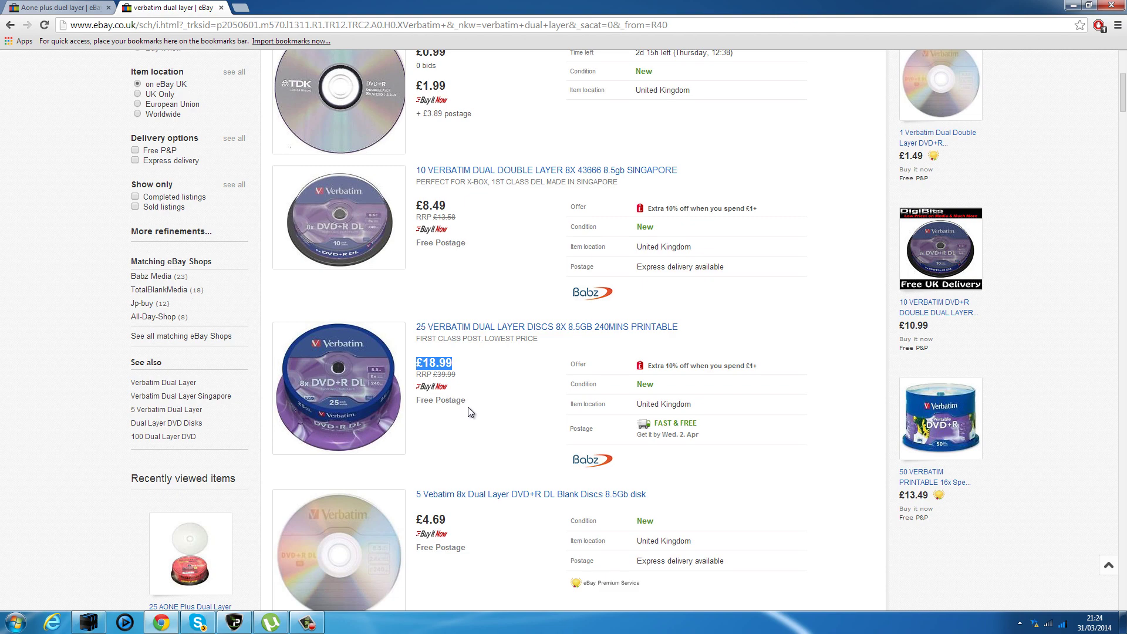
scroll(467, 407, "up", 5)
scroll(481, 370, "down", 4)
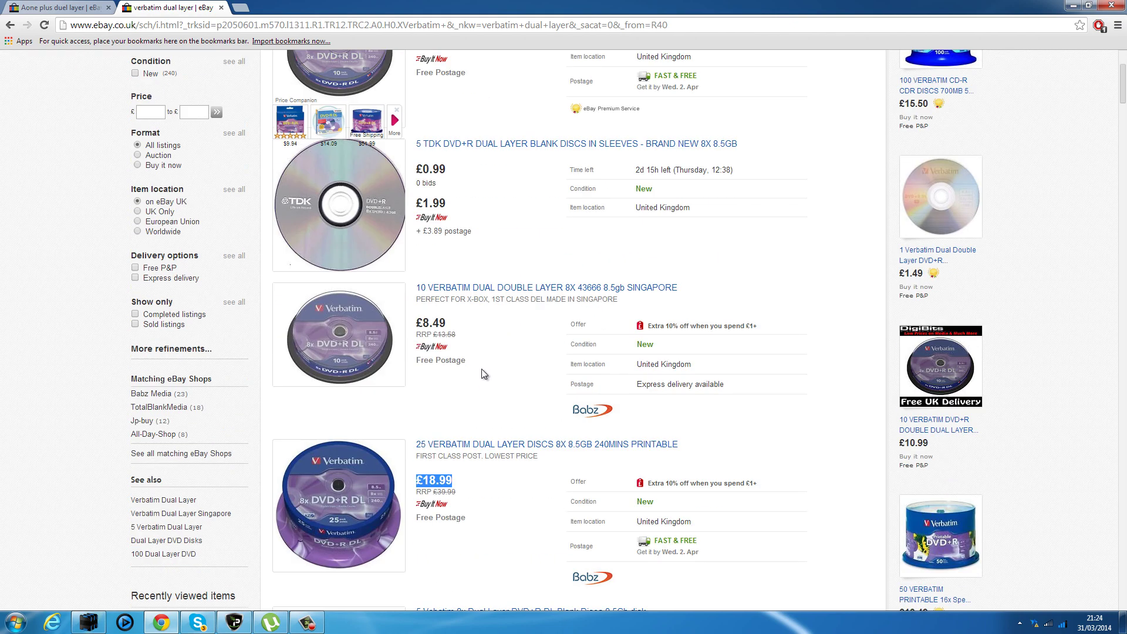
scroll(481, 370, "up", 4)
scroll(481, 367, "down", 10)
scroll(441, 297, "down", 7)
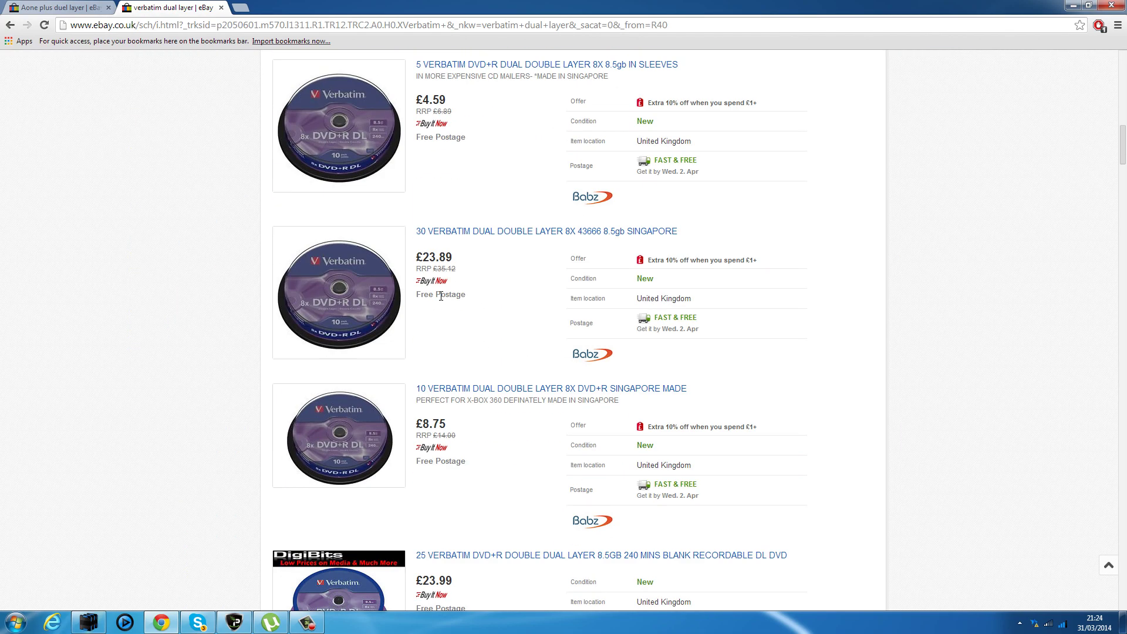
scroll(463, 312, "up", 10)
scroll(466, 320, "up", 7)
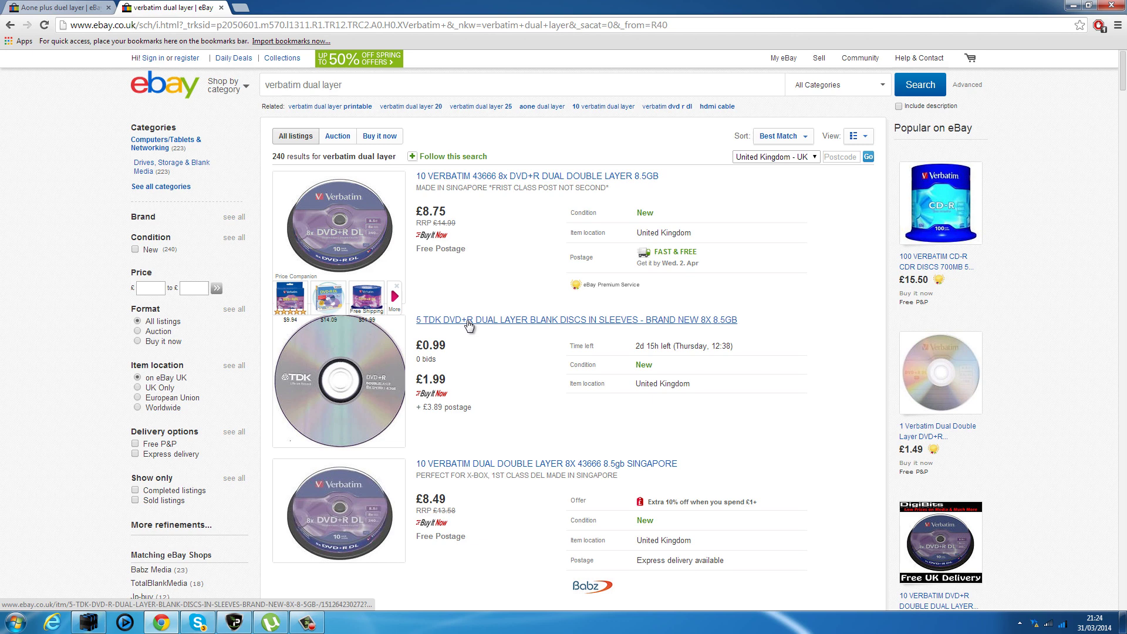
- Close the verbatim dual layer tab and scroll through the Aone Plus dual layer listings
left_click(221, 7)
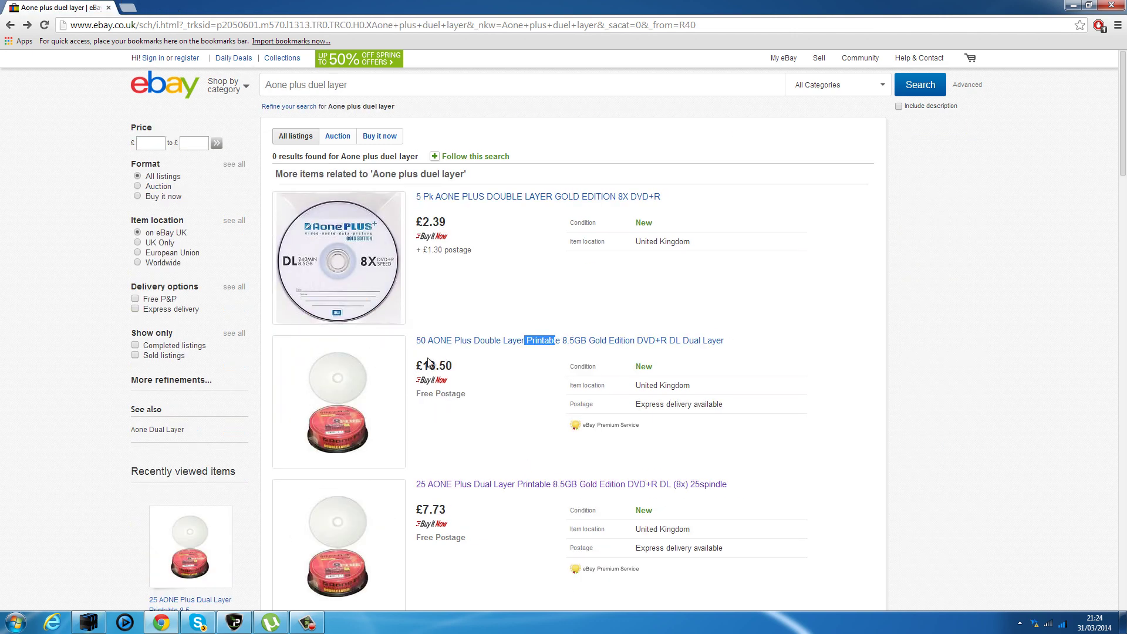
scroll(471, 320, "down", 3)
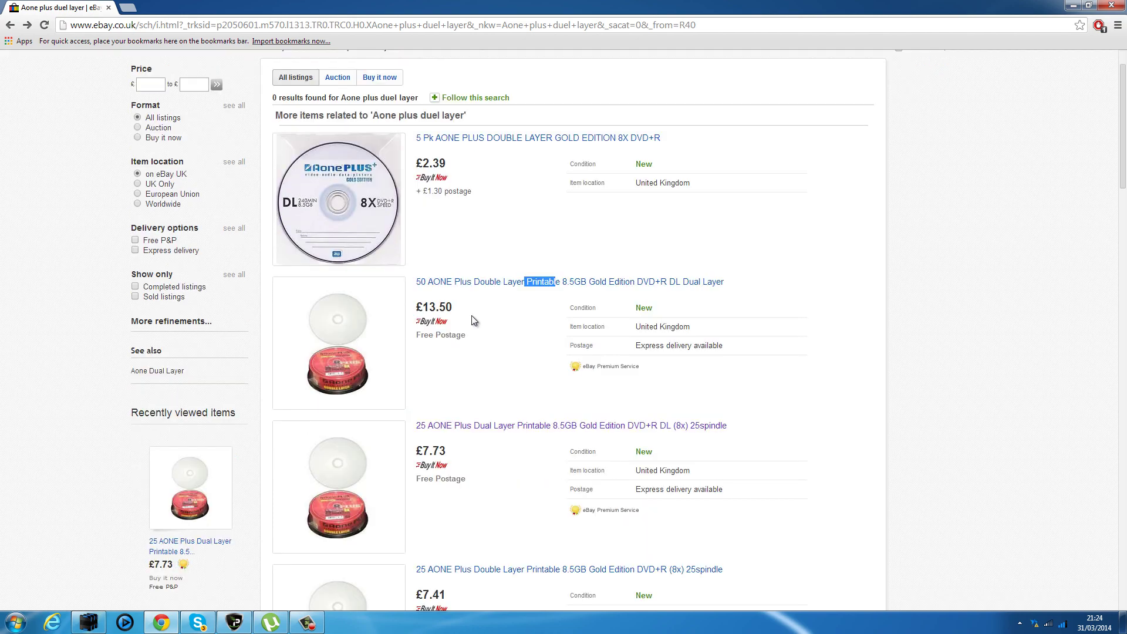
scroll(474, 320, "down", 5)
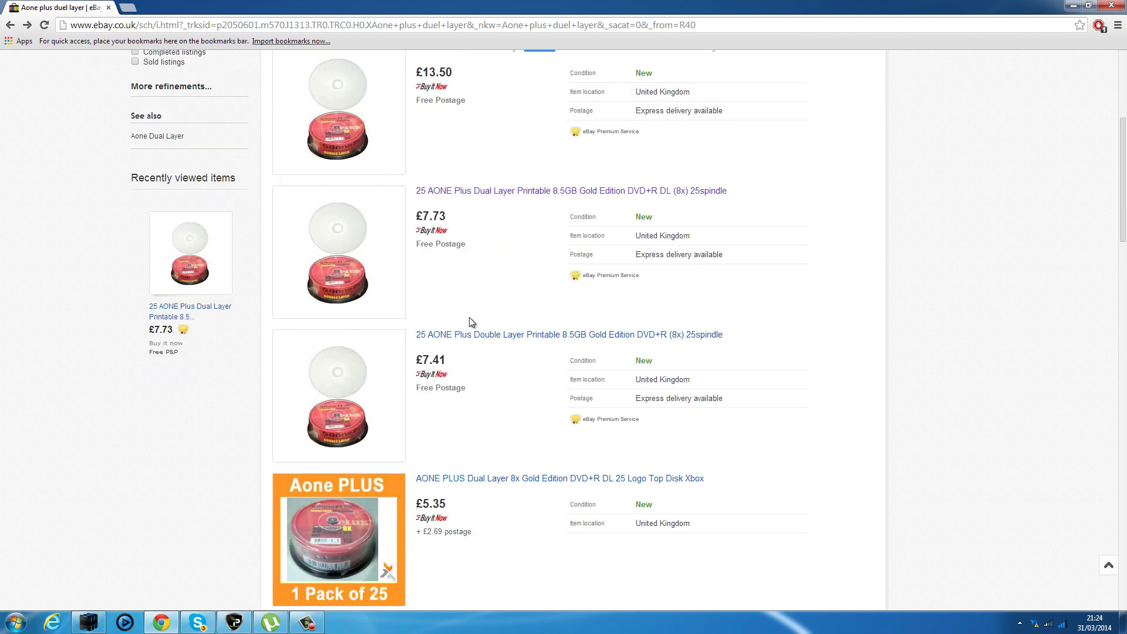
scroll(473, 320, "down", 4)
scroll(469, 320, "down", 5)
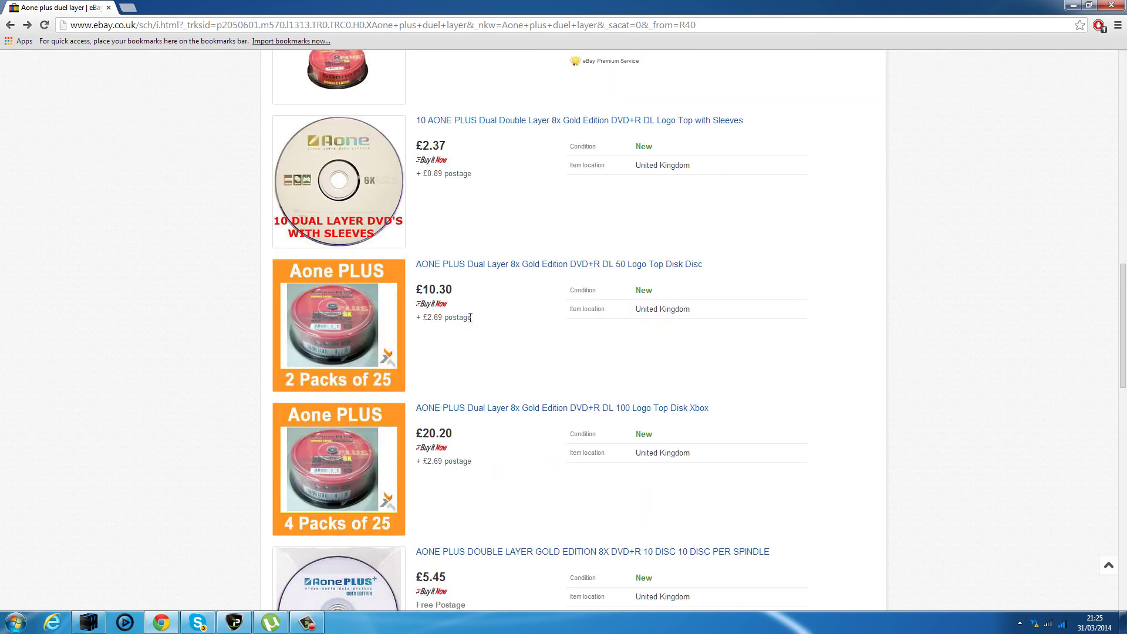
scroll(476, 332, "up", 8)
scroll(478, 337, "up", 5)
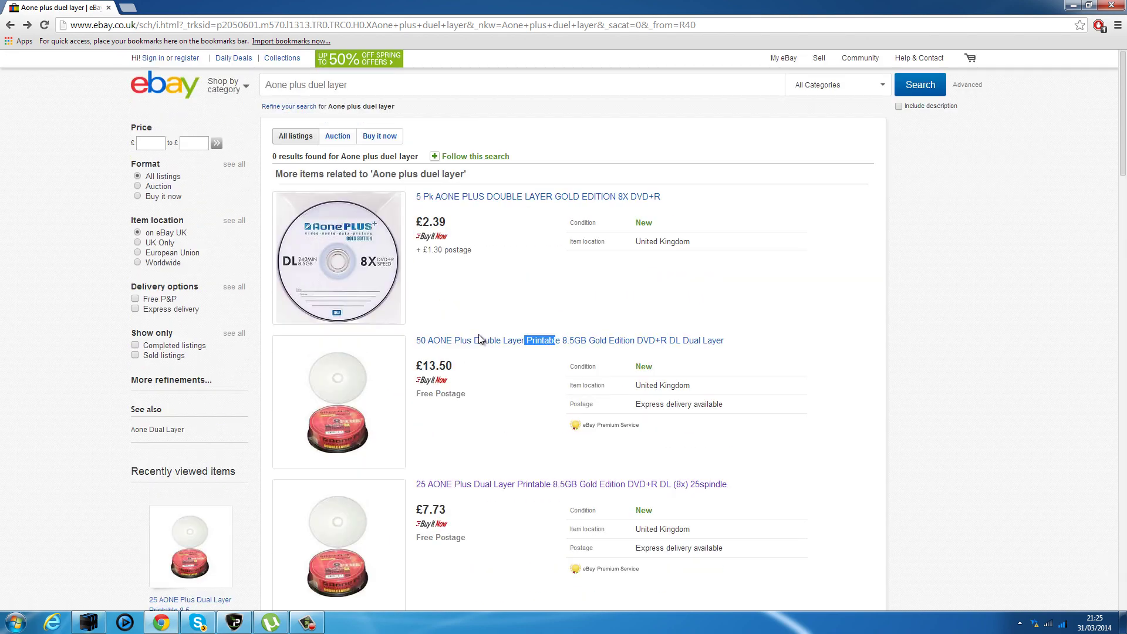
scroll(481, 339, "down", 7)
scroll(478, 328, "up", 5)
scroll(538, 402, "down", 1)
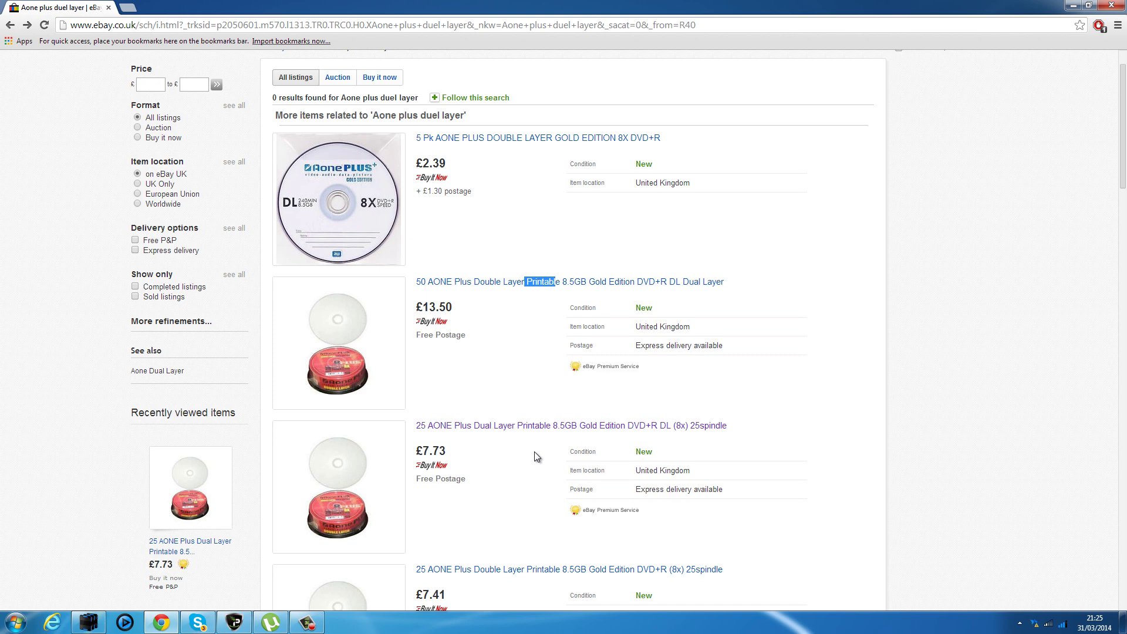
scroll(517, 441, "down", 1)
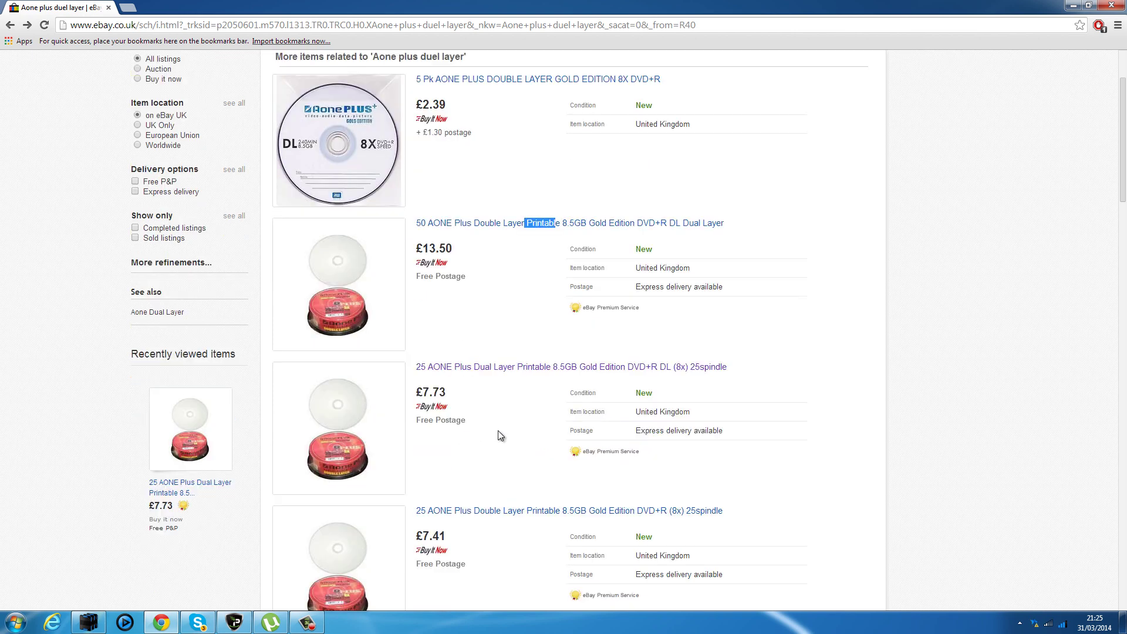
scroll(570, 425, "down", 2)
scroll(517, 365, "up", 2)
- Clear a stray text selection, finish comparing the Aone Plus listings, and put Chrome away
left_click(522, 355)
left_click_drag(522, 356, 526, 357)
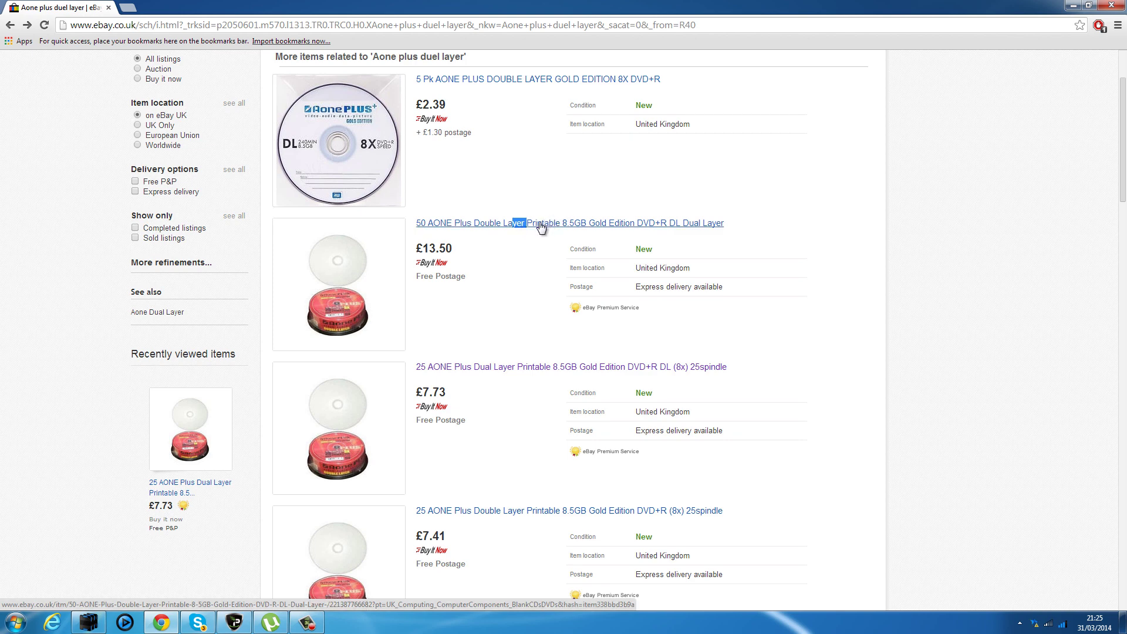
mouse_move(379, 237)
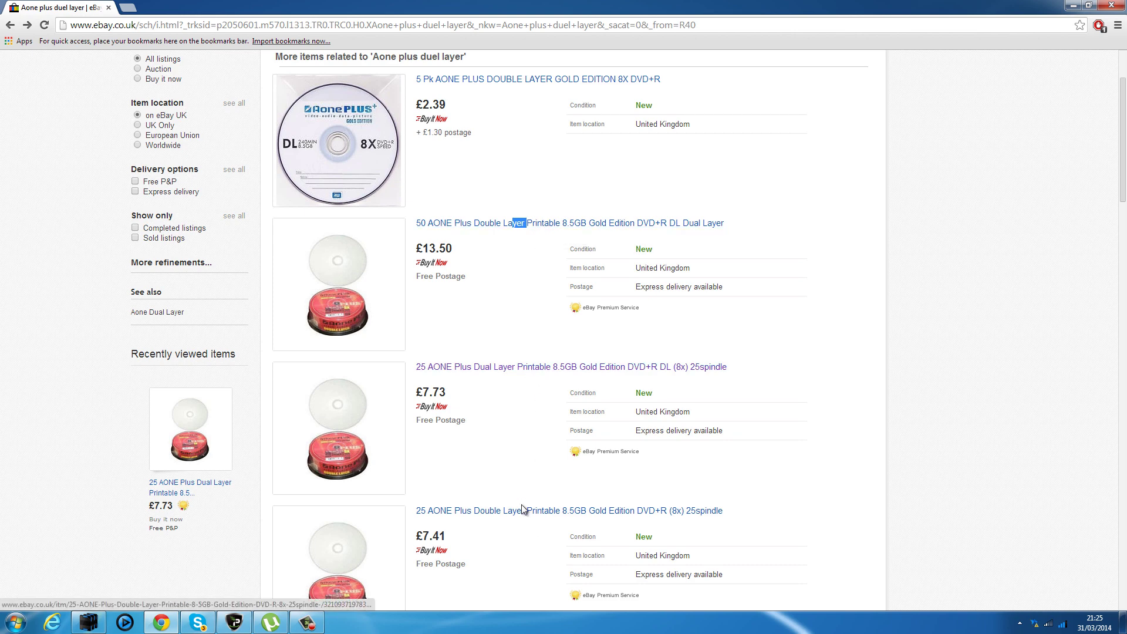
mouse_move(320, 379)
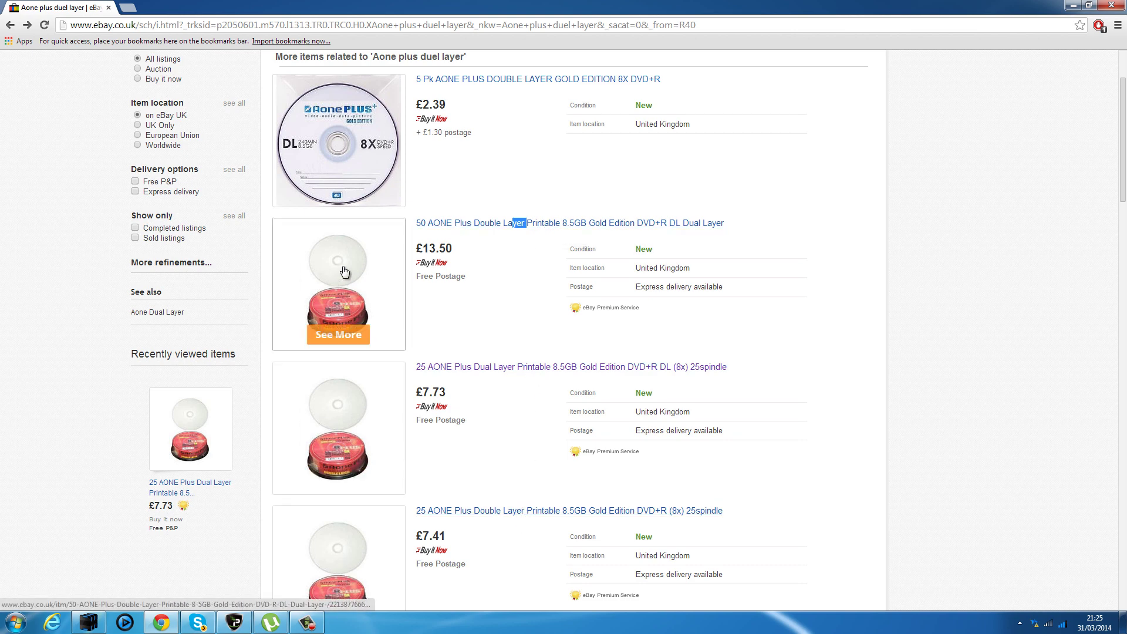
mouse_move(327, 280)
scroll(538, 324, "up", 2)
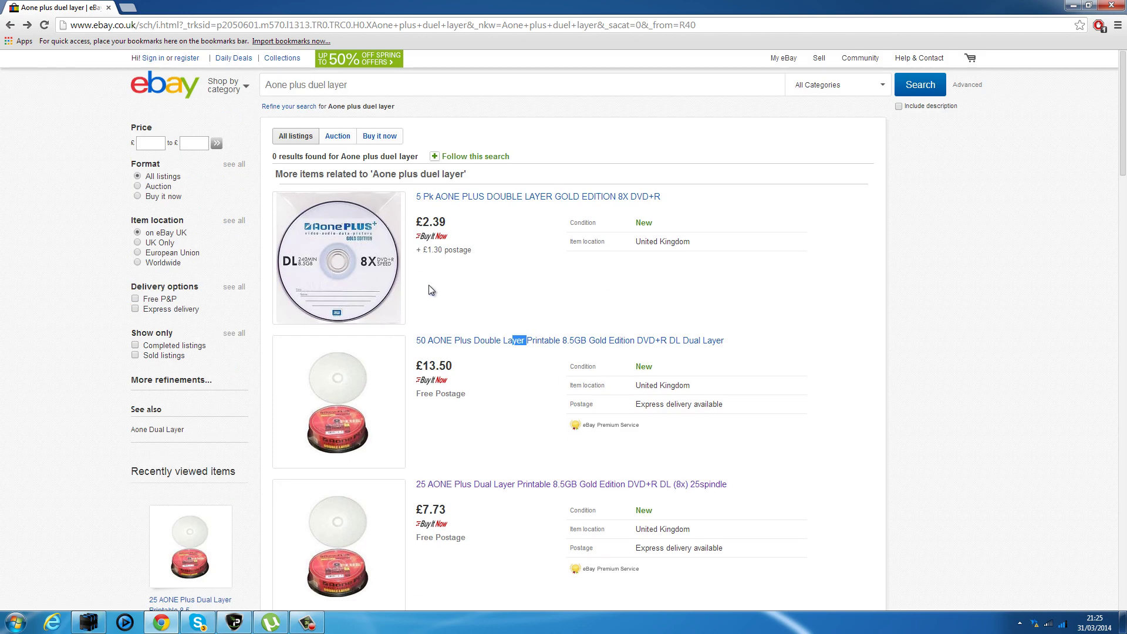
scroll(387, 569, "down", 3)
scroll(387, 569, "down", 6)
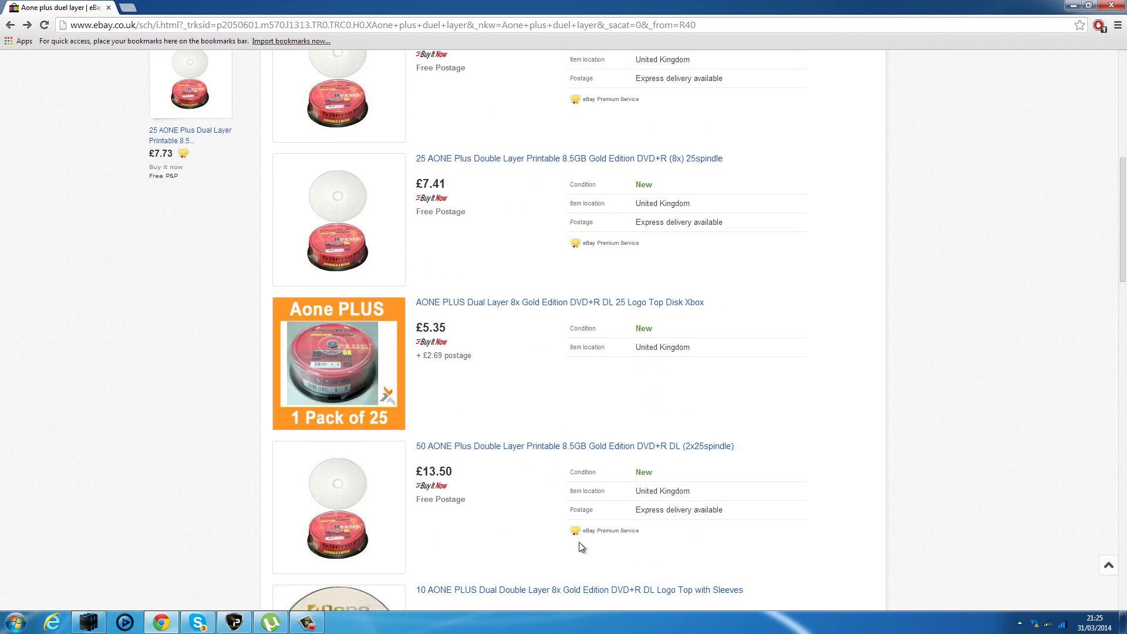
scroll(575, 539, "up", 9)
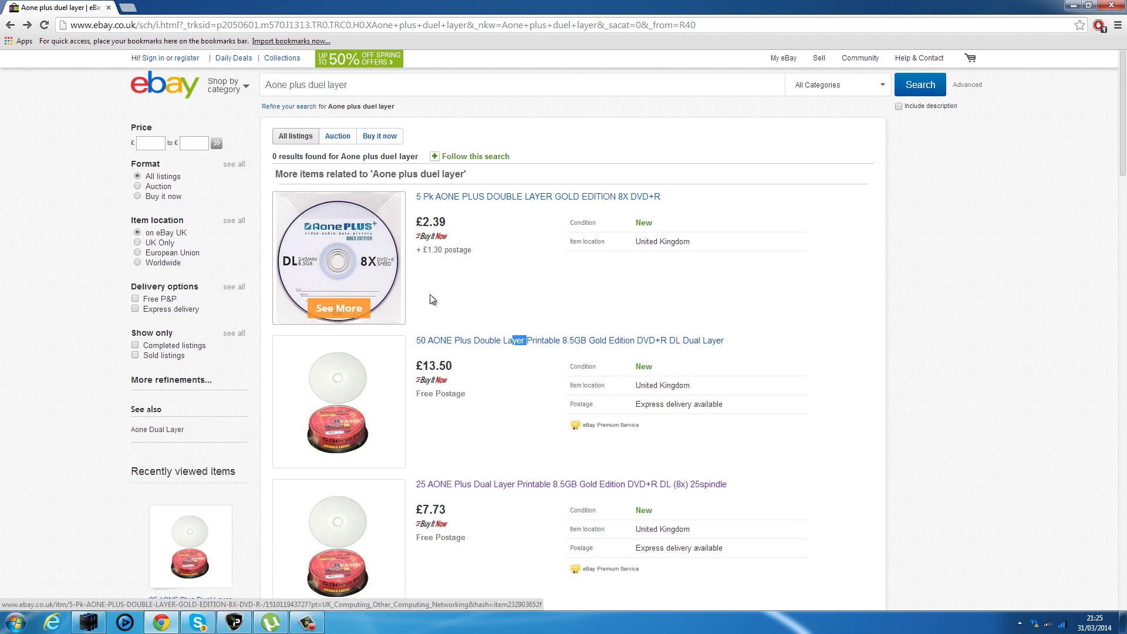
scroll(405, 265, "down", 19)
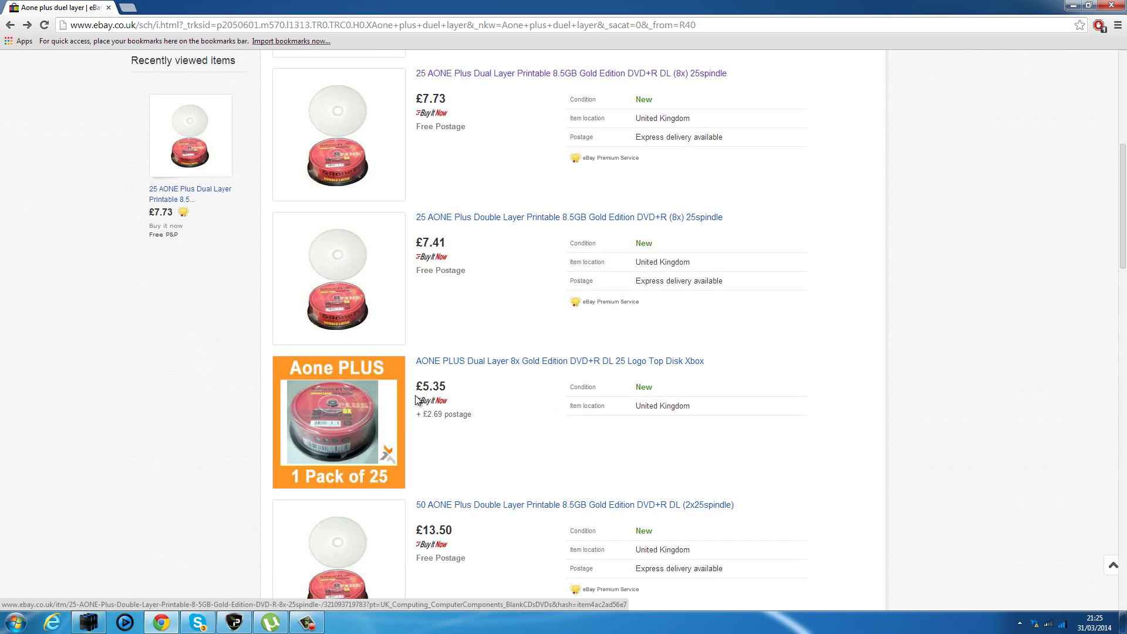
scroll(390, 404, "down", 4)
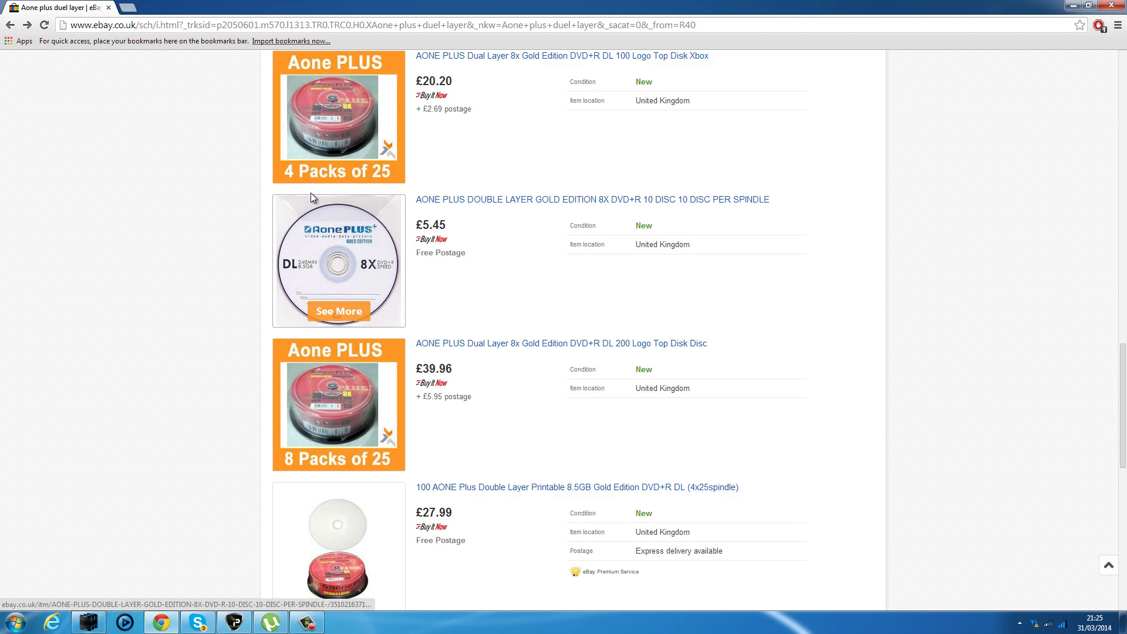
scroll(406, 399, "down", 4)
scroll(405, 400, "down", 5)
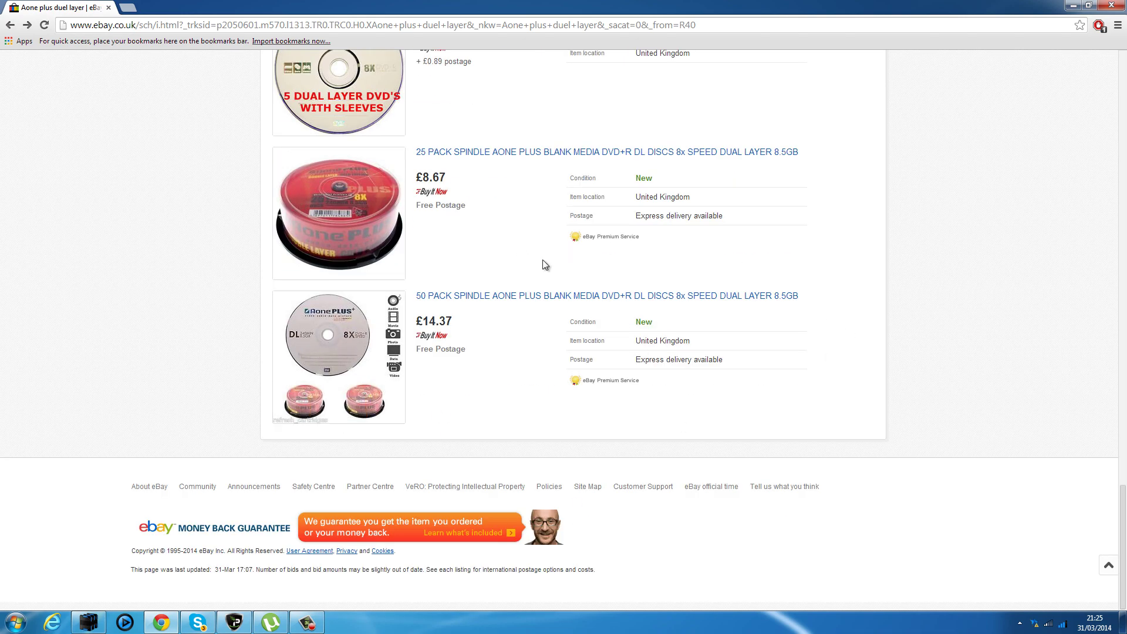
scroll(484, 282, "up", 1)
scroll(629, 300, "up", 6)
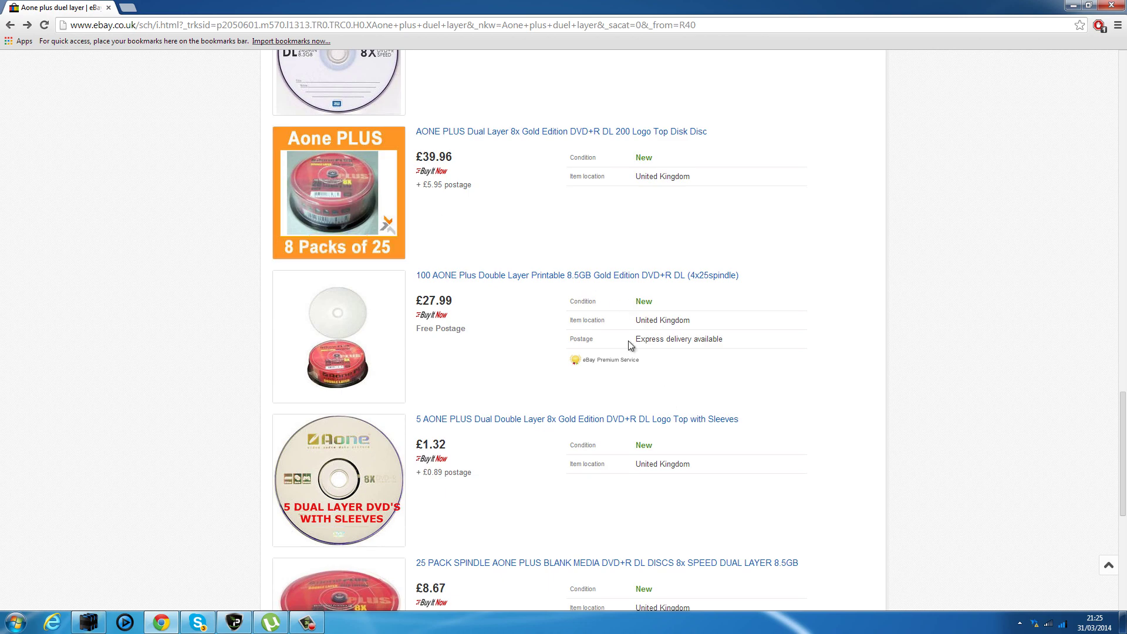
scroll(629, 340, "down", 4)
scroll(566, 446, "up", 20)
key("alt+F4")
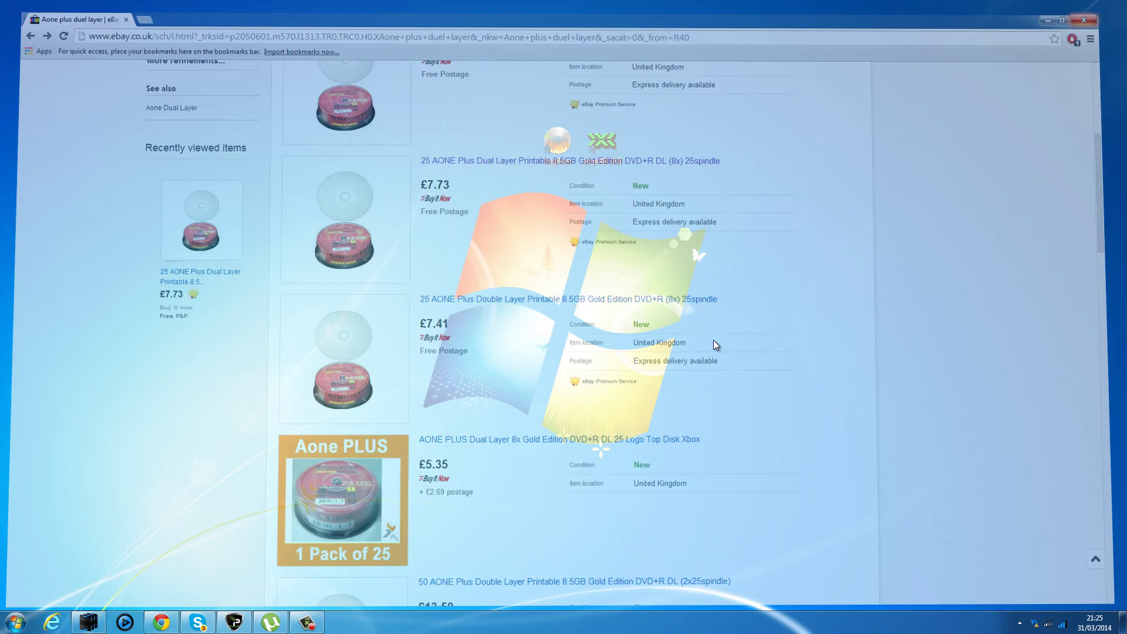
- Replace Chrome's address with a Google search for 'COD World War XBOX360 ISO'
left_click(164, 624)
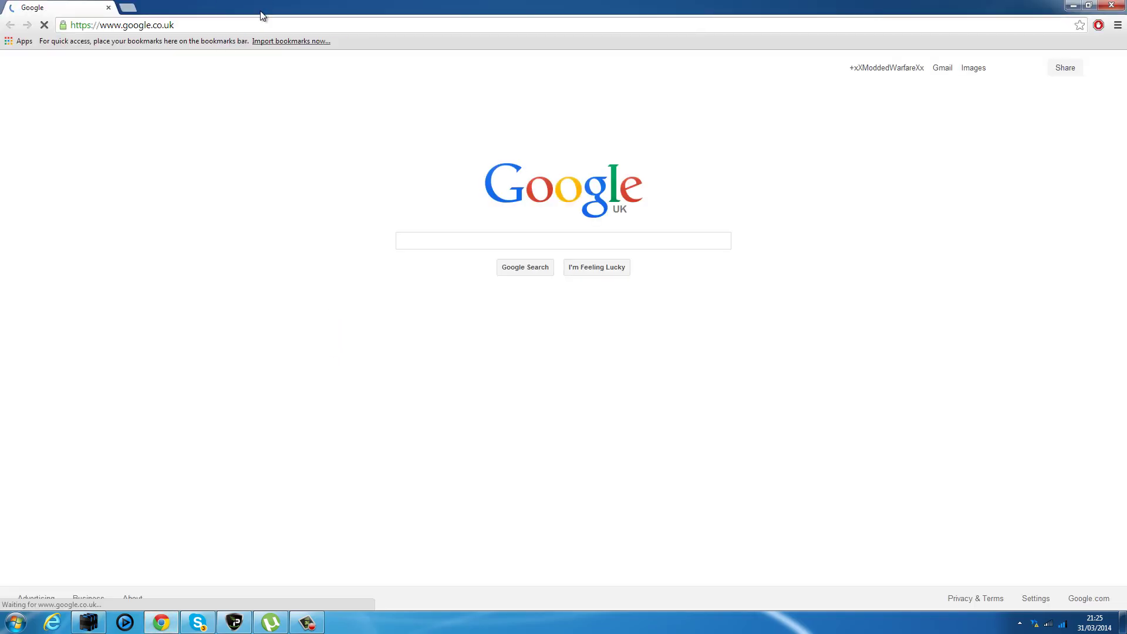
left_click(275, 26)
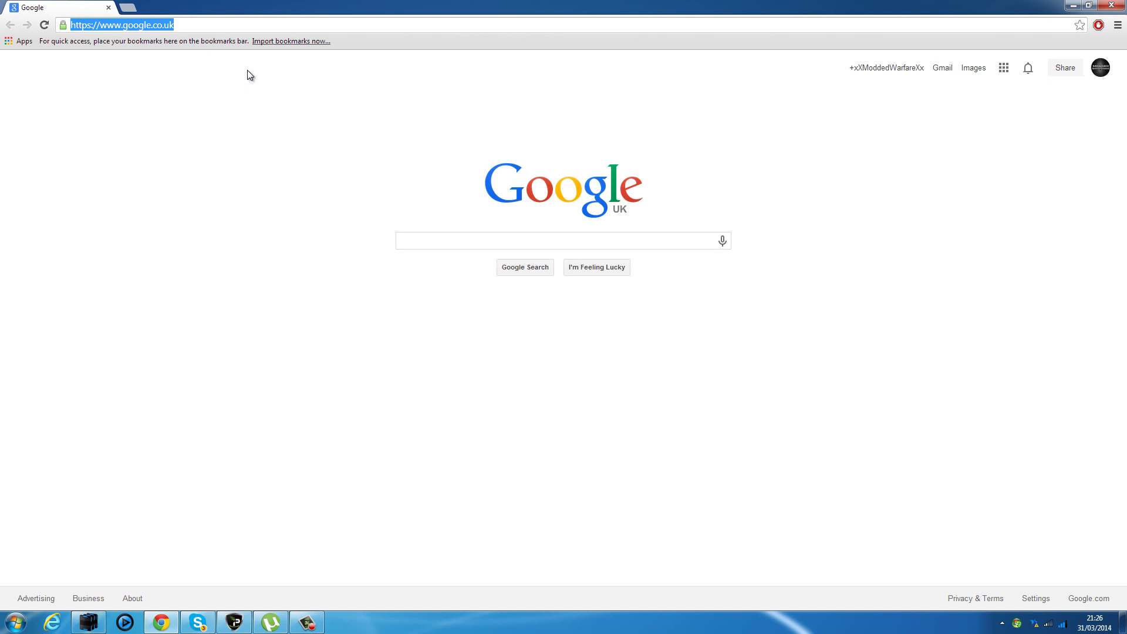
key("BackSpace")
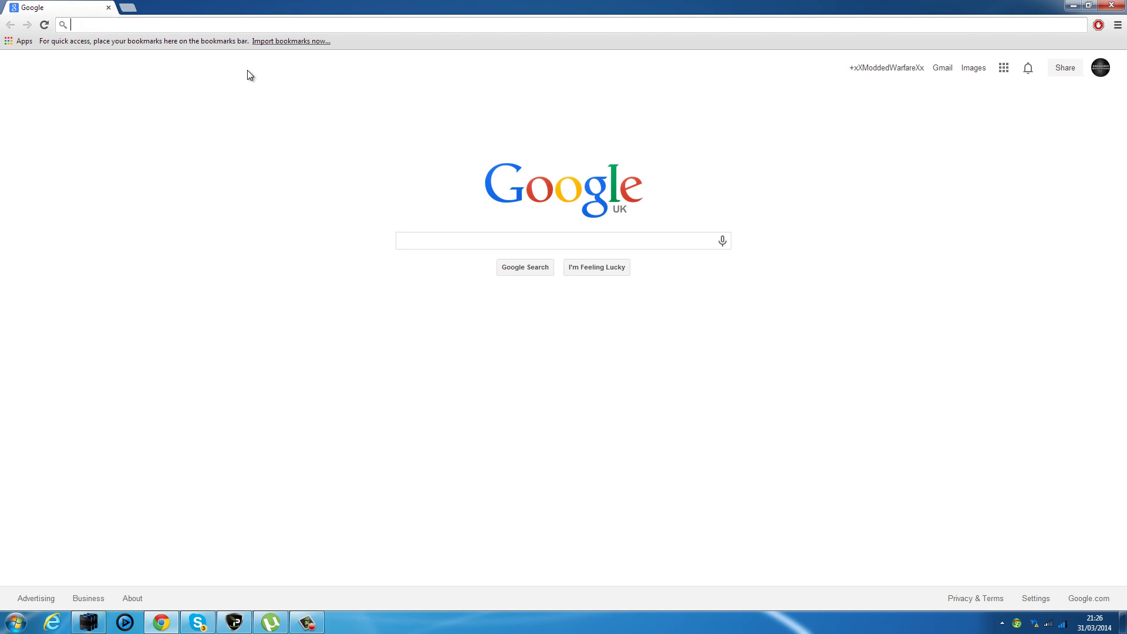
type("COD ")
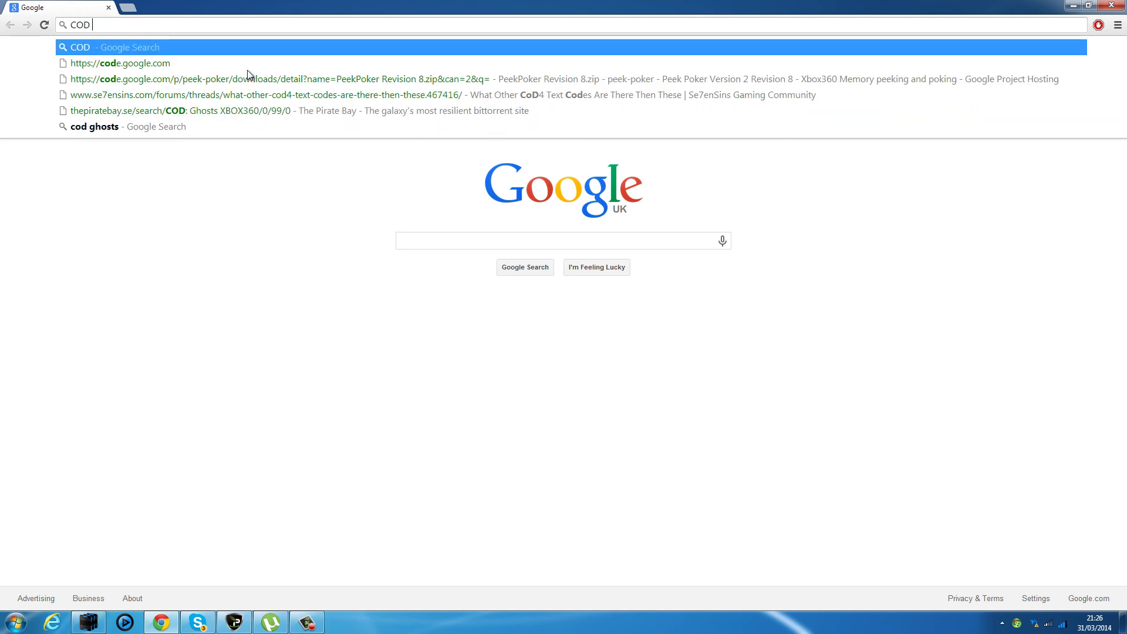
type("World")
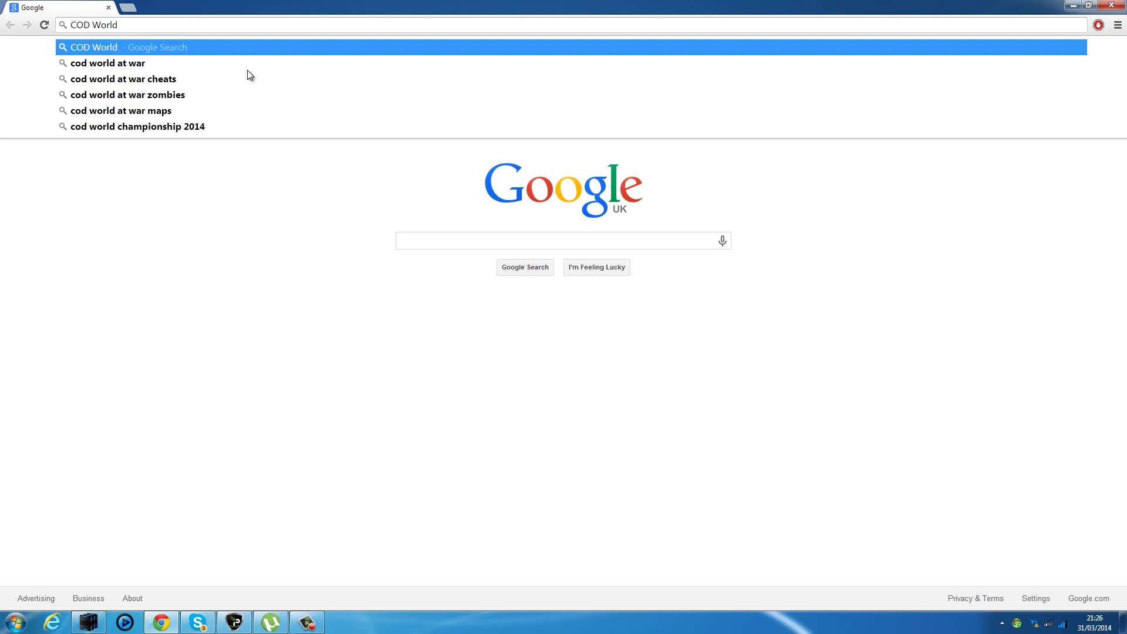
type(" War")
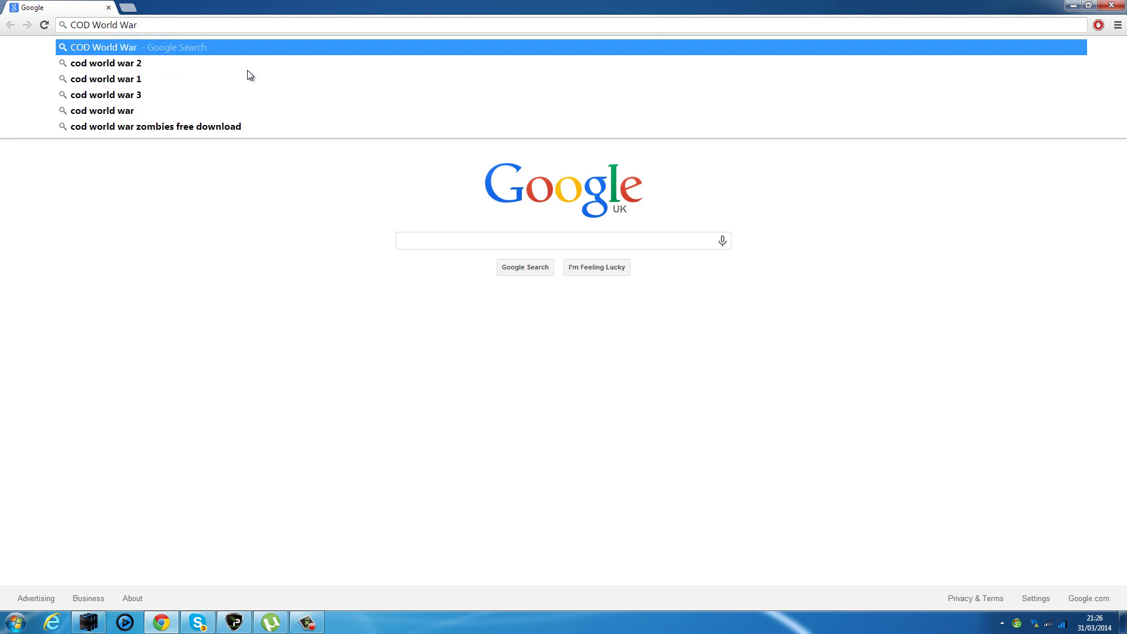
type(" XBOX£")
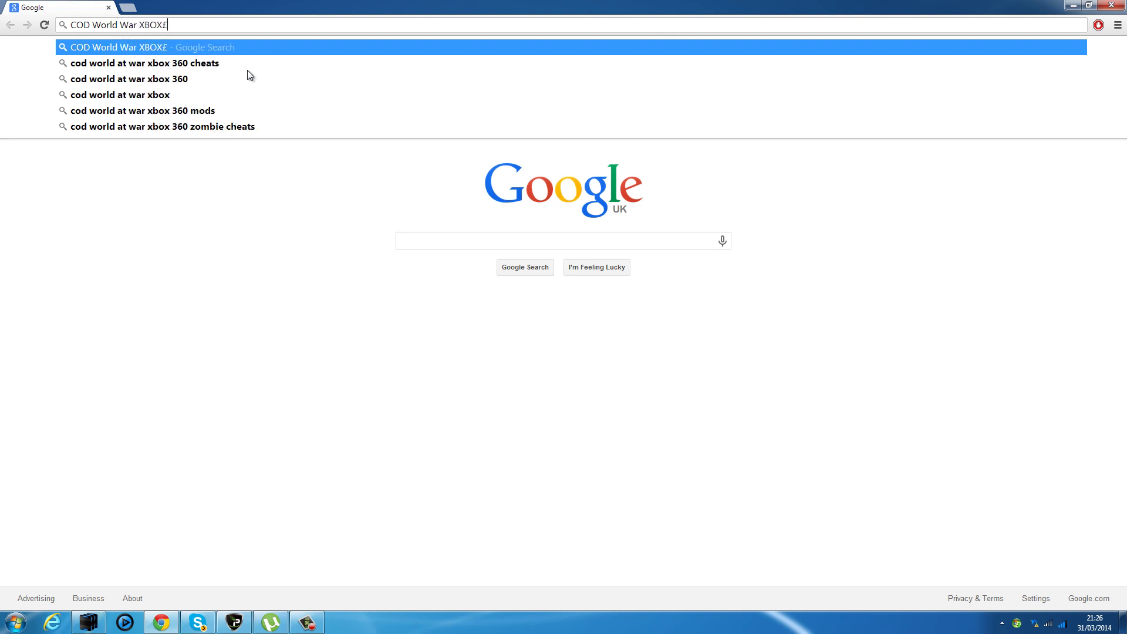
type("^)(0(")
key("BackSpace")
key("BackSpace")
key("BackSpace")
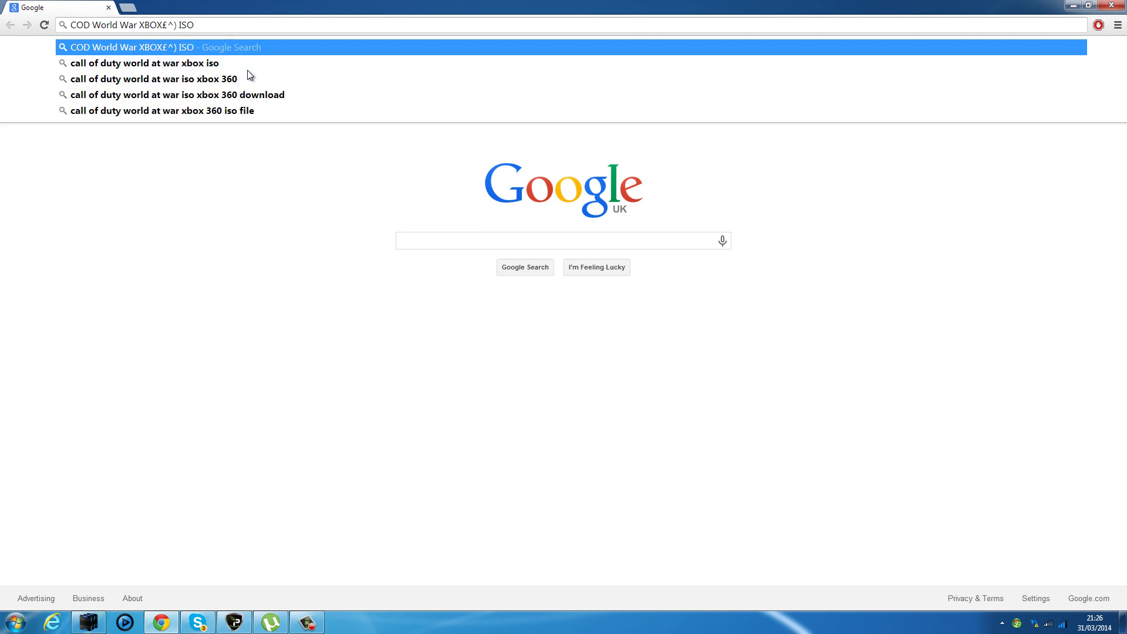
key("BackSpace")
key("BackSpace")
key("BackSpace")
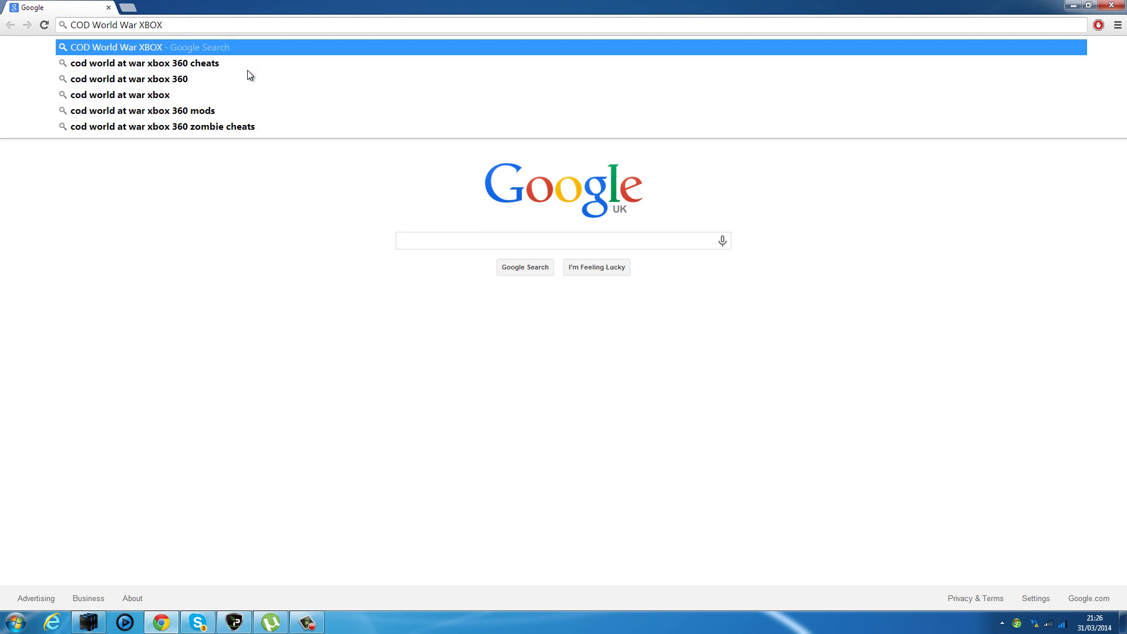
type("360 ISO")
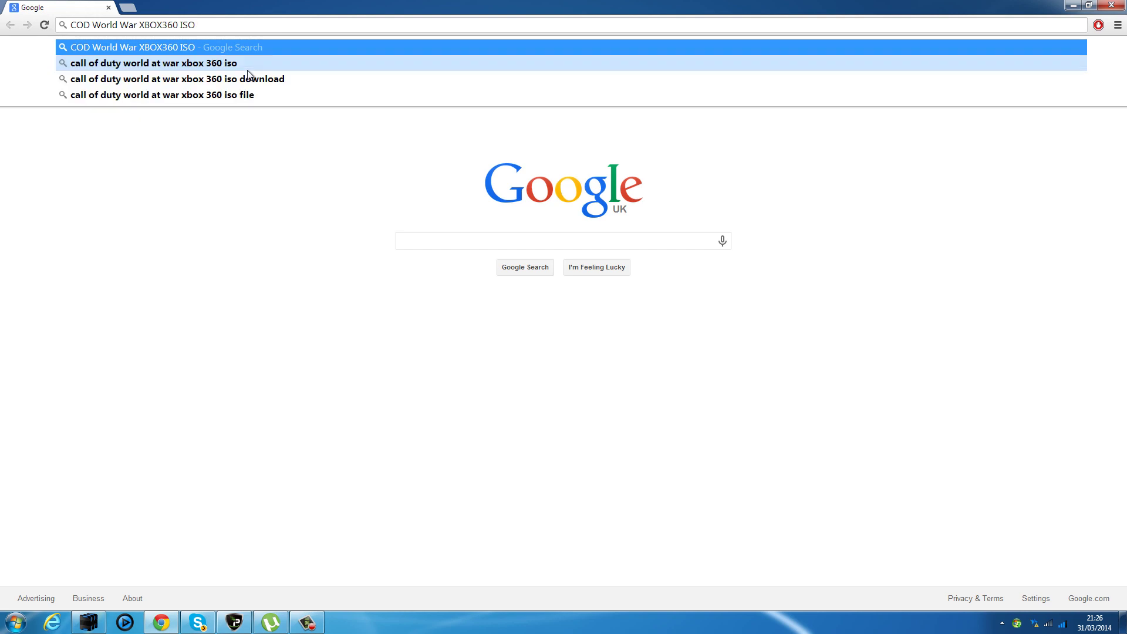
key("Return")
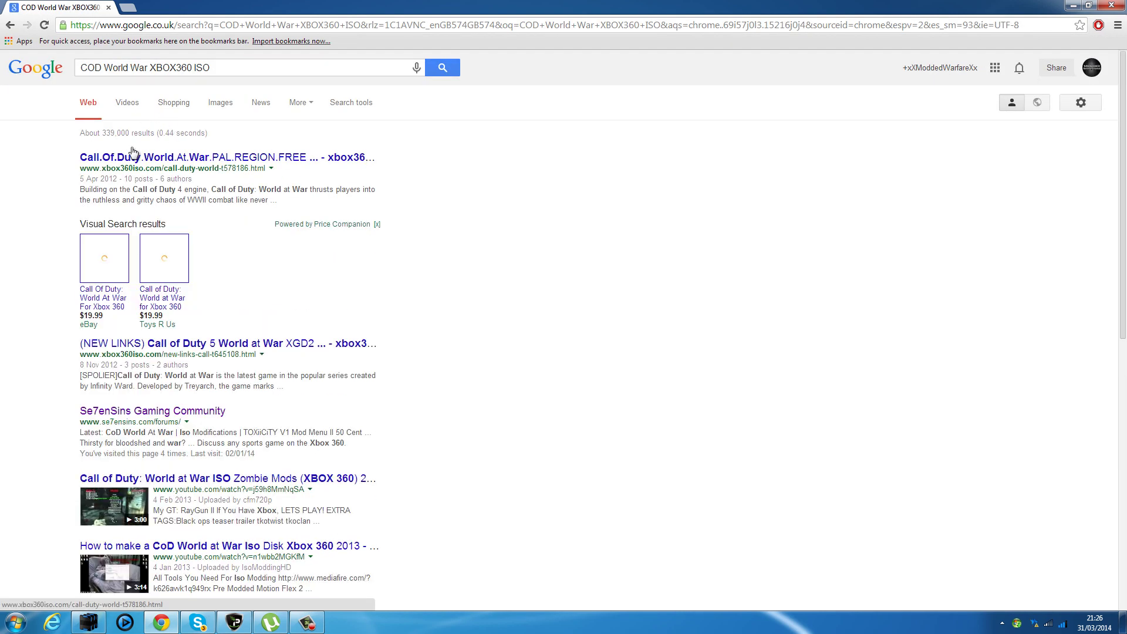
- Open the xbox360iso.com World at War PAL region-free thread and scroll to its download links
left_click(179, 166)
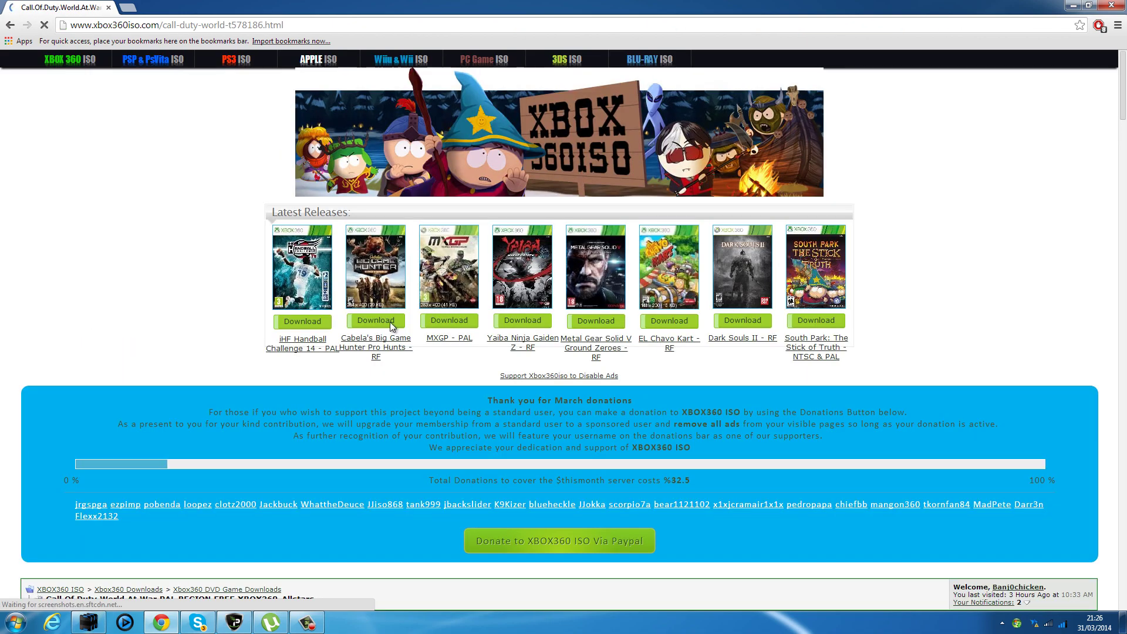
scroll(390, 323, "down", 5)
scroll(392, 326, "down", 13)
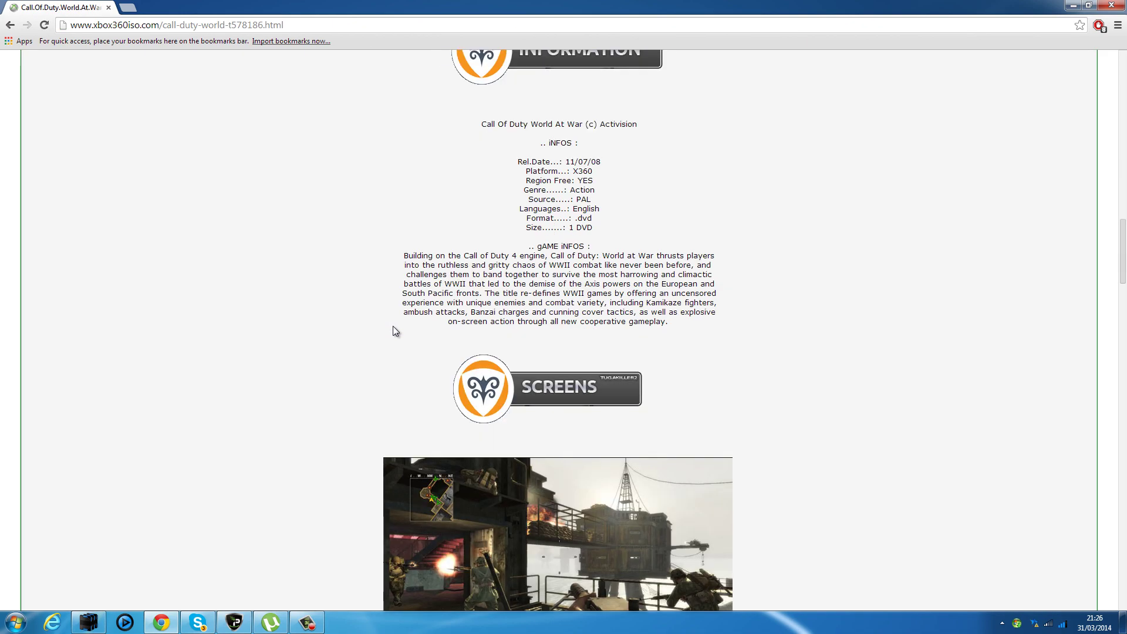
scroll(393, 326, "down", 10)
scroll(394, 326, "down", 5)
scroll(446, 308, "up", 5)
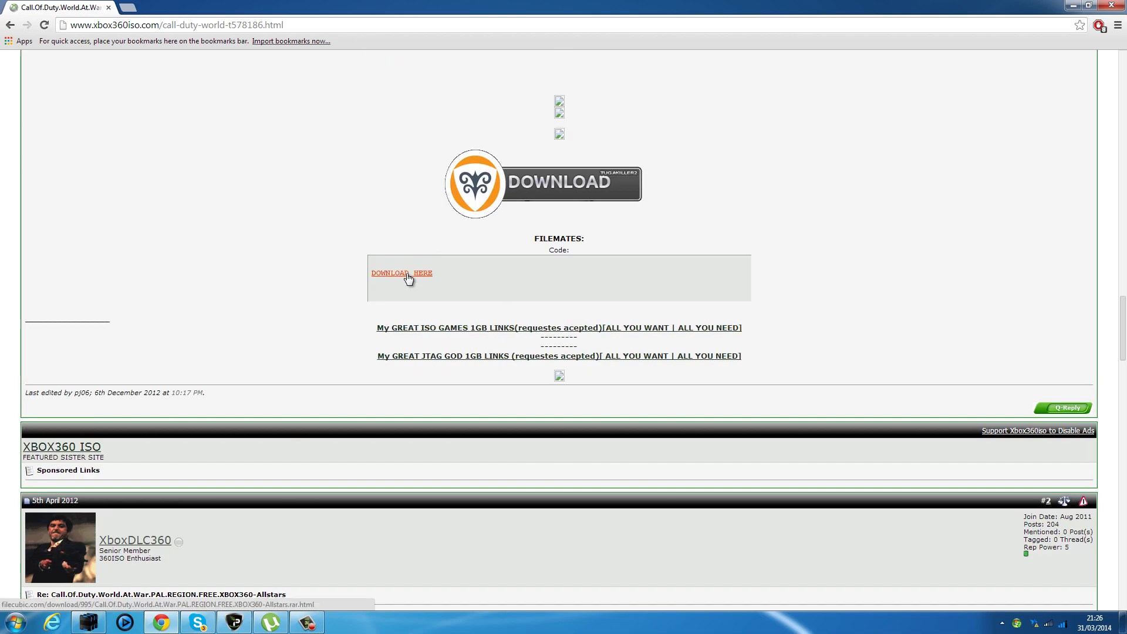
scroll(235, 341, "up", 1)
scroll(242, 368, "up", 20)
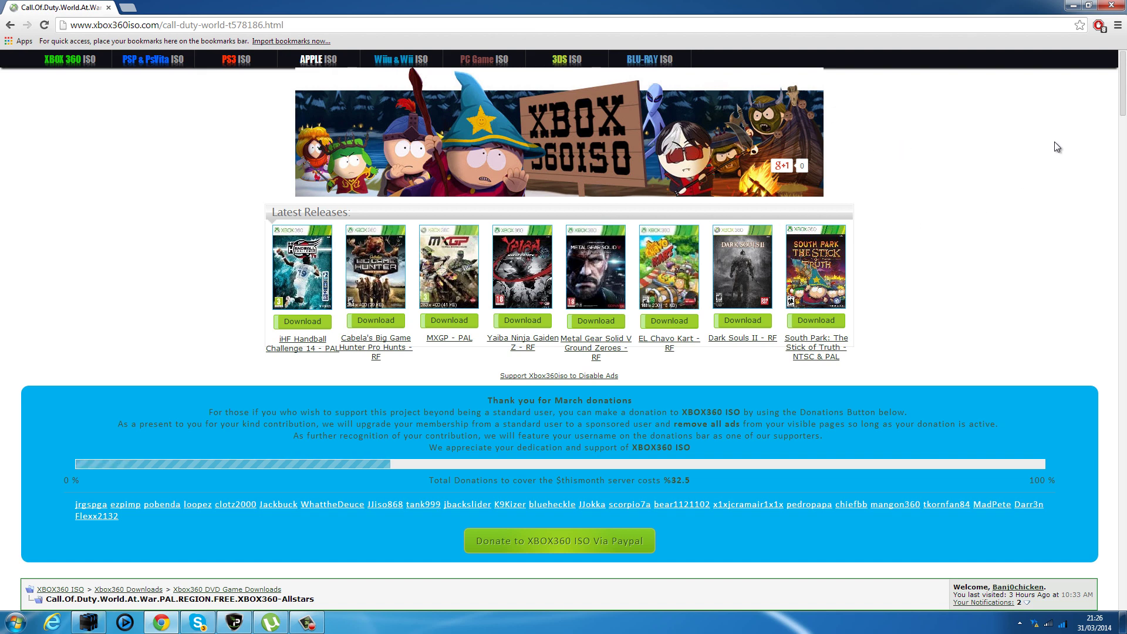
left_click_drag(1124, 108, 1125, 75)
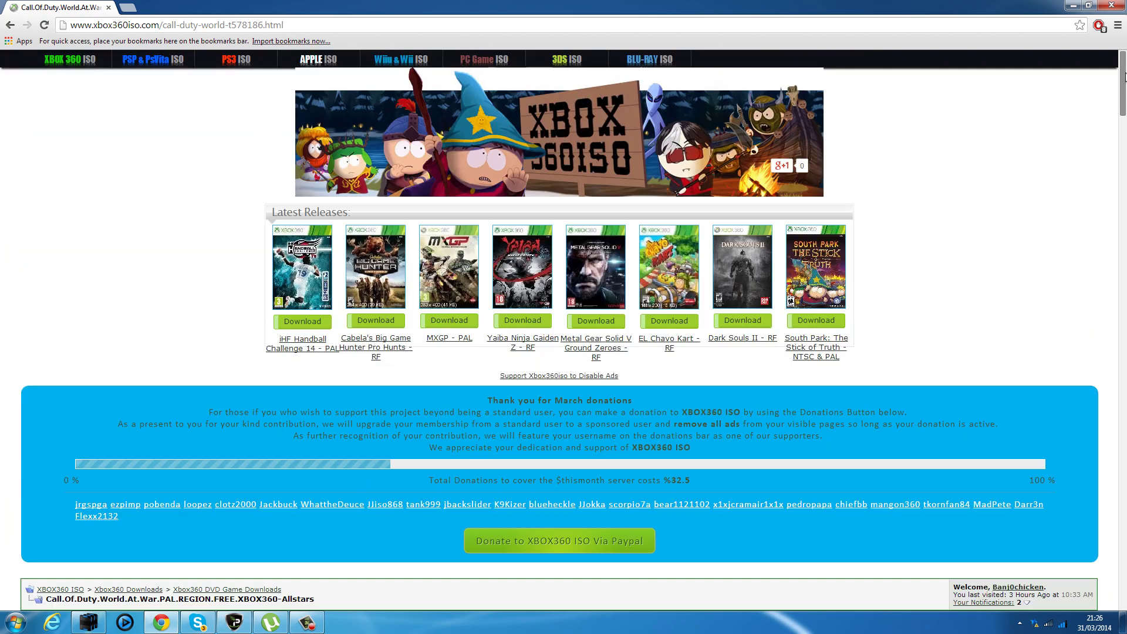
left_click_drag(1126, 123, 1125, 94)
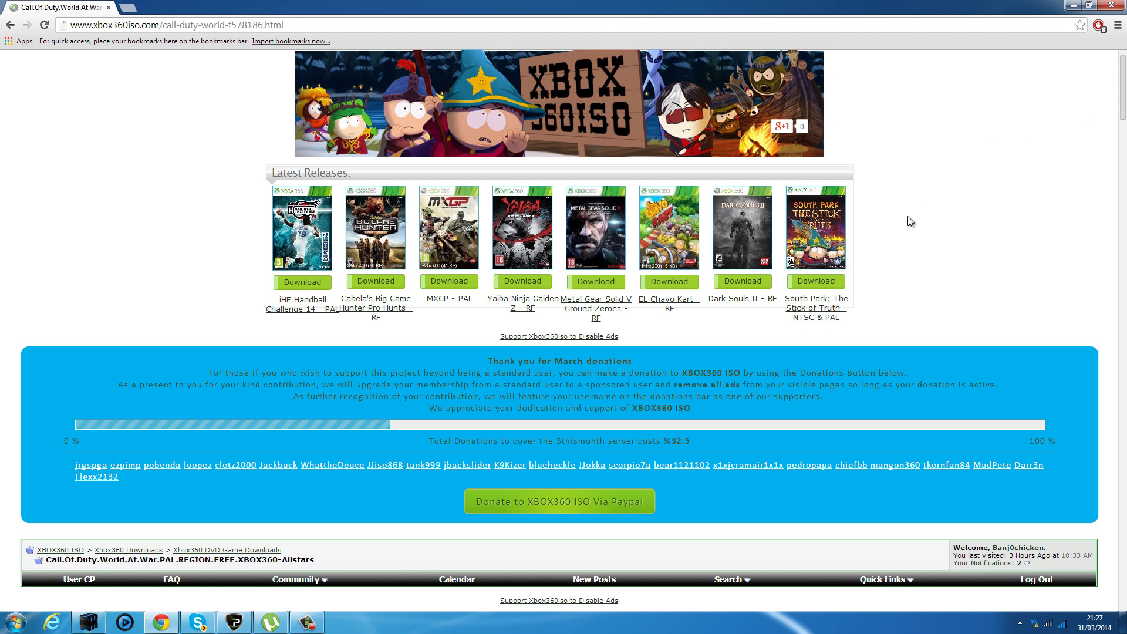
mouse_move(1123, 93)
left_mouse_down()
mouse_move(1124, 229)
mouse_move(1124, 77)
left_mouse_up()
- Select the thread's full web address in the address bar, ready to replace it
left_click(183, 25)
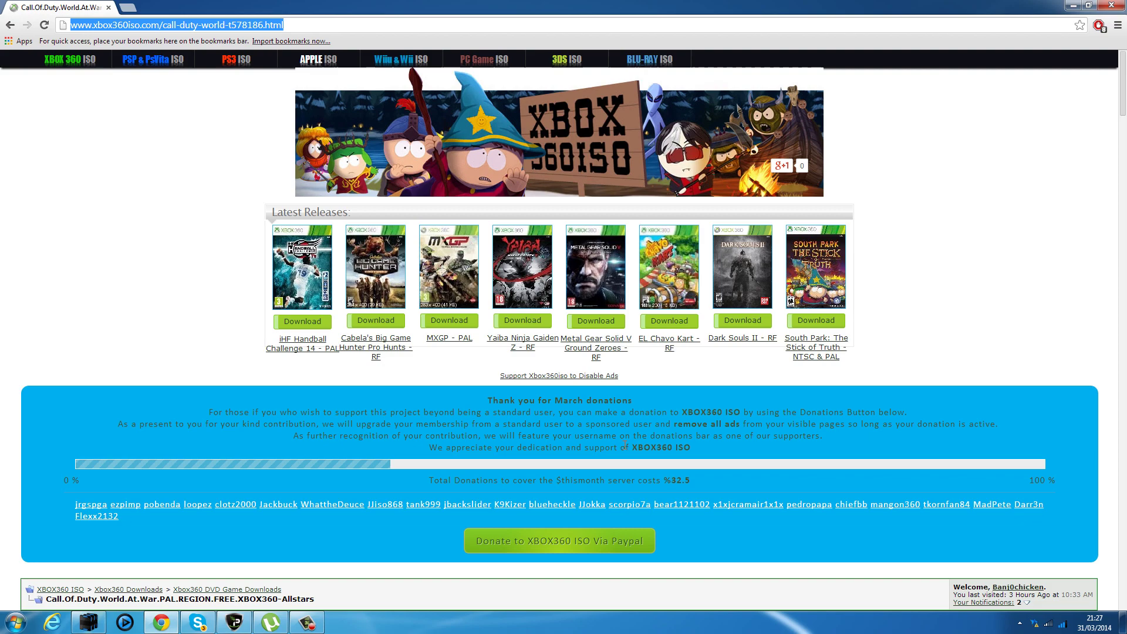
scroll(536, 490, "down", 3)
scroll(545, 517, "up", 3)
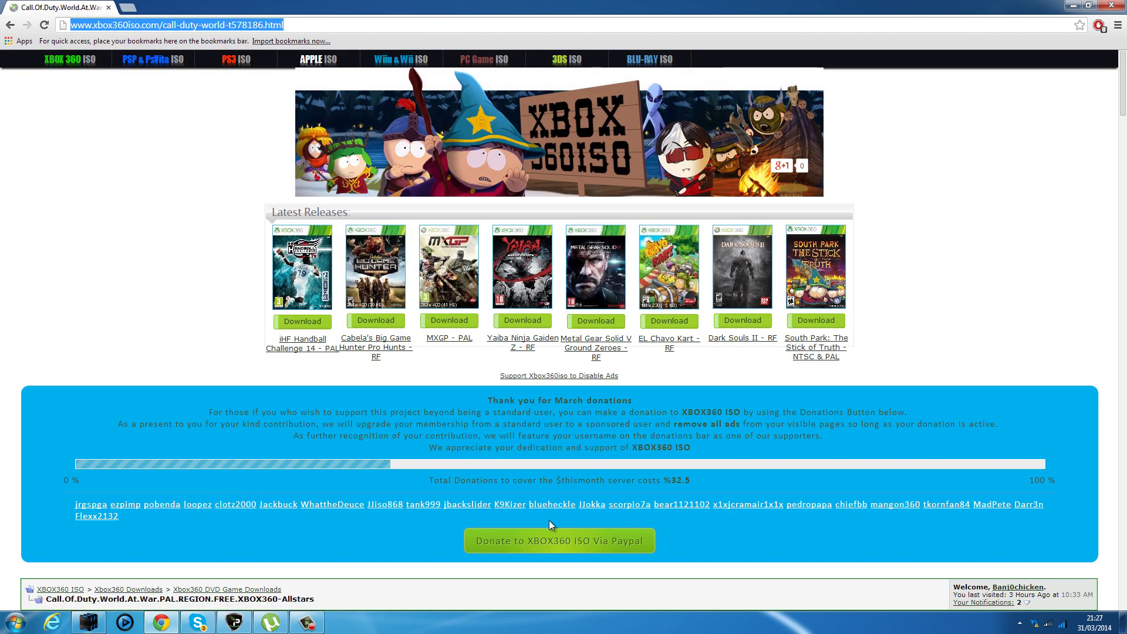
scroll(551, 523, "down", 3)
scroll(519, 464, "up", 3)
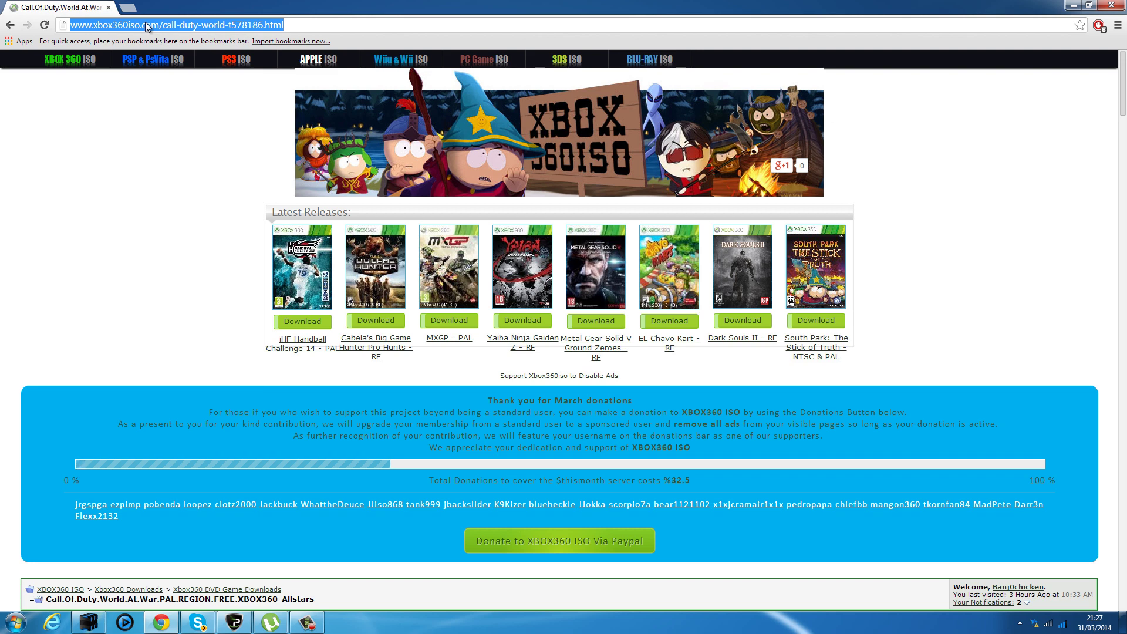
- Load thepiratebay.se in the current tab
type("the")
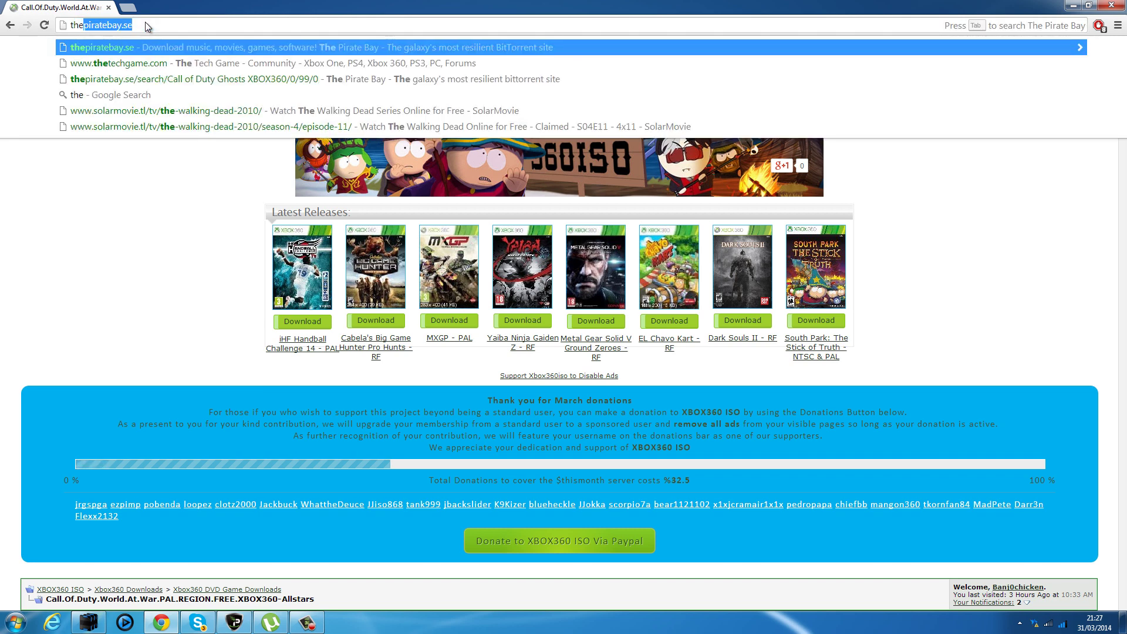
key("BackSpace")
key("BackSpace")
key("BackSpace")
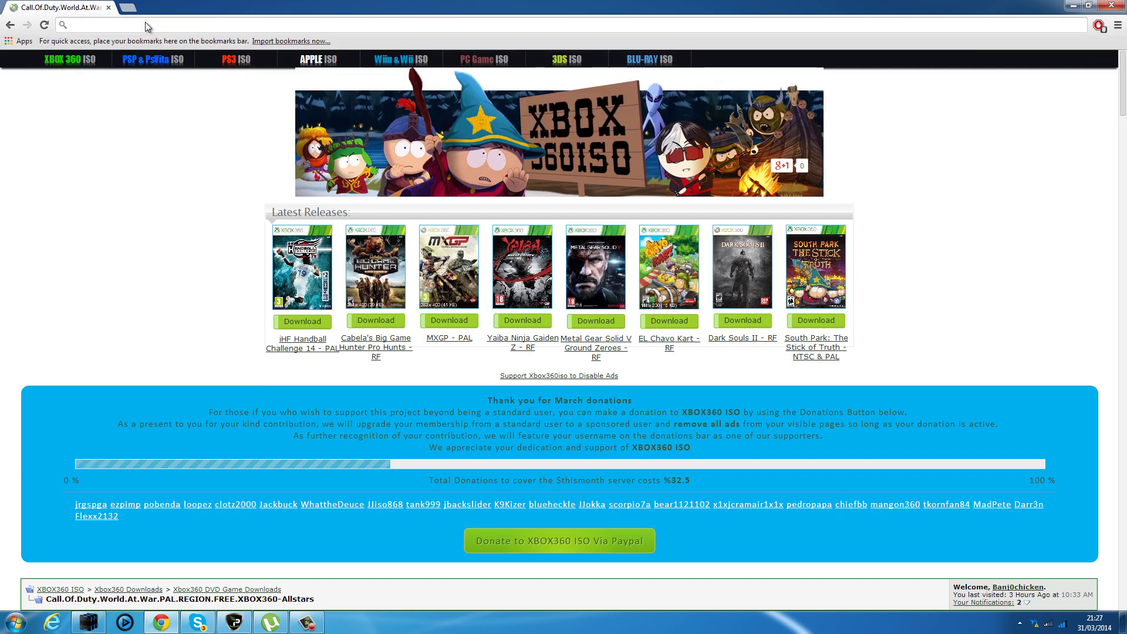
type("thepiratebay.se")
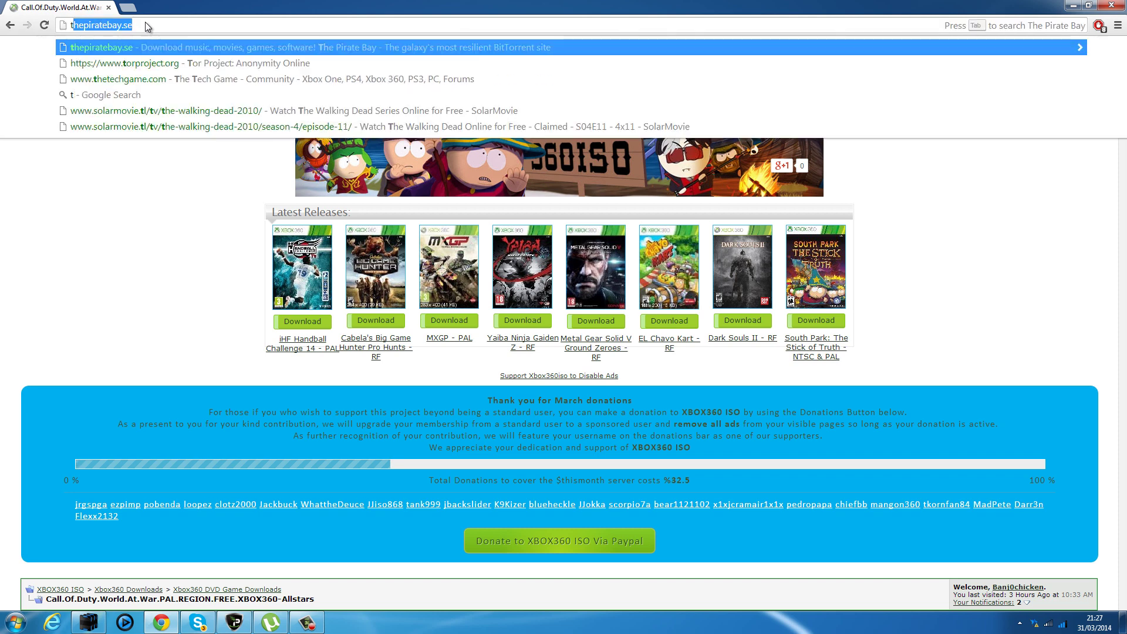
key("Return")
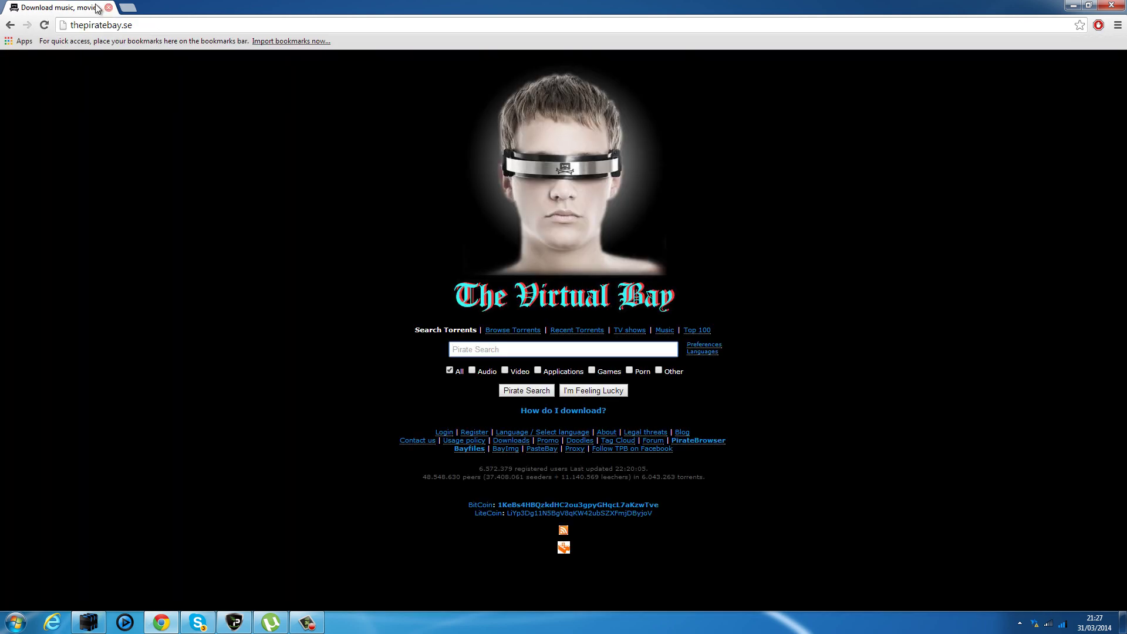
- Visit ukbay.org in a new tab, try its proxytpb.nl proxy, then close that proxy tab
left_click(127, 9)
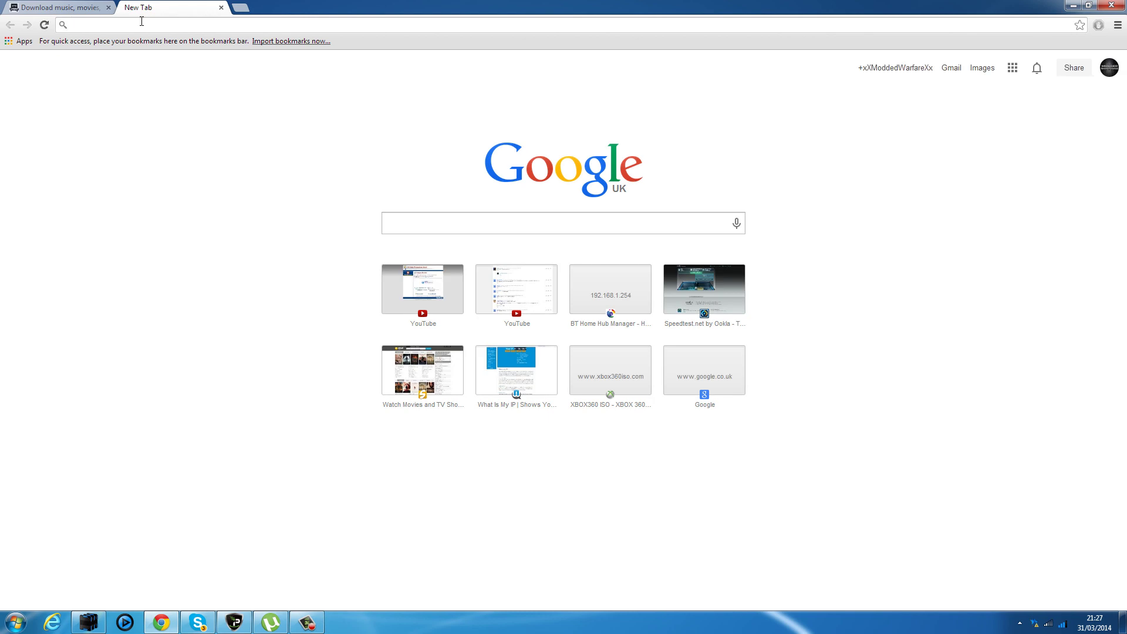
type("ukbay.")
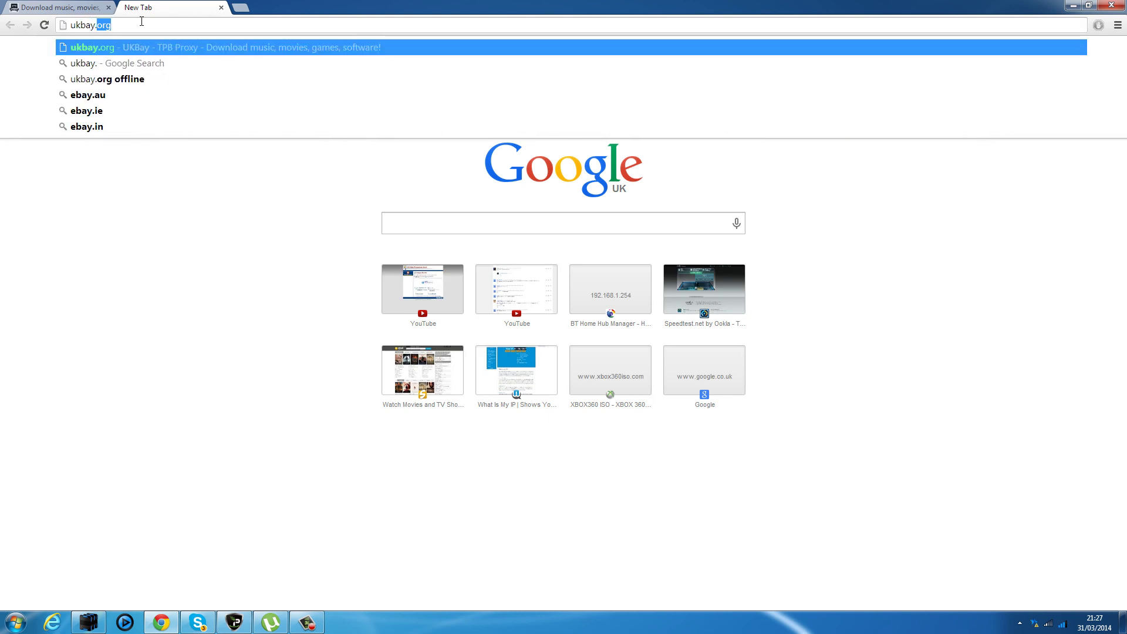
type("org")
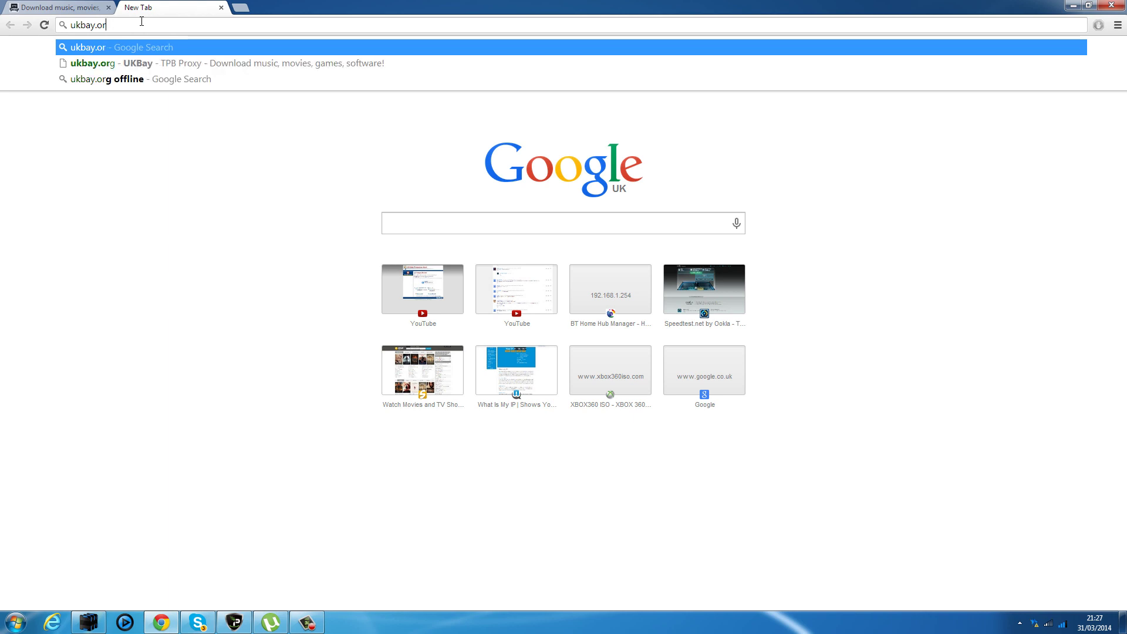
key("Return")
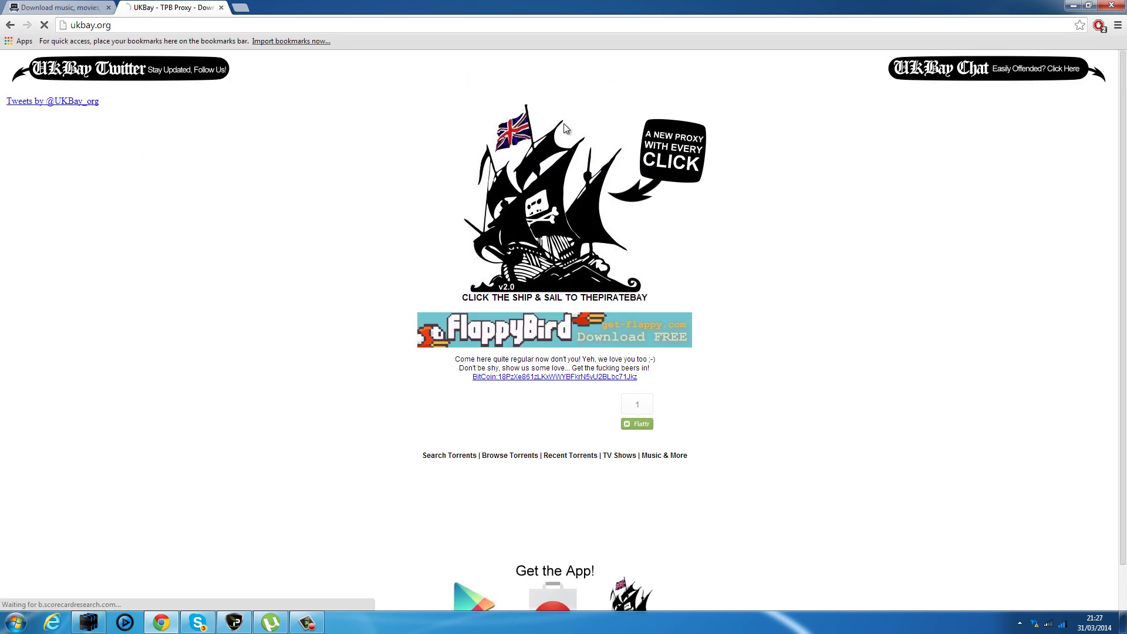
left_click(542, 200)
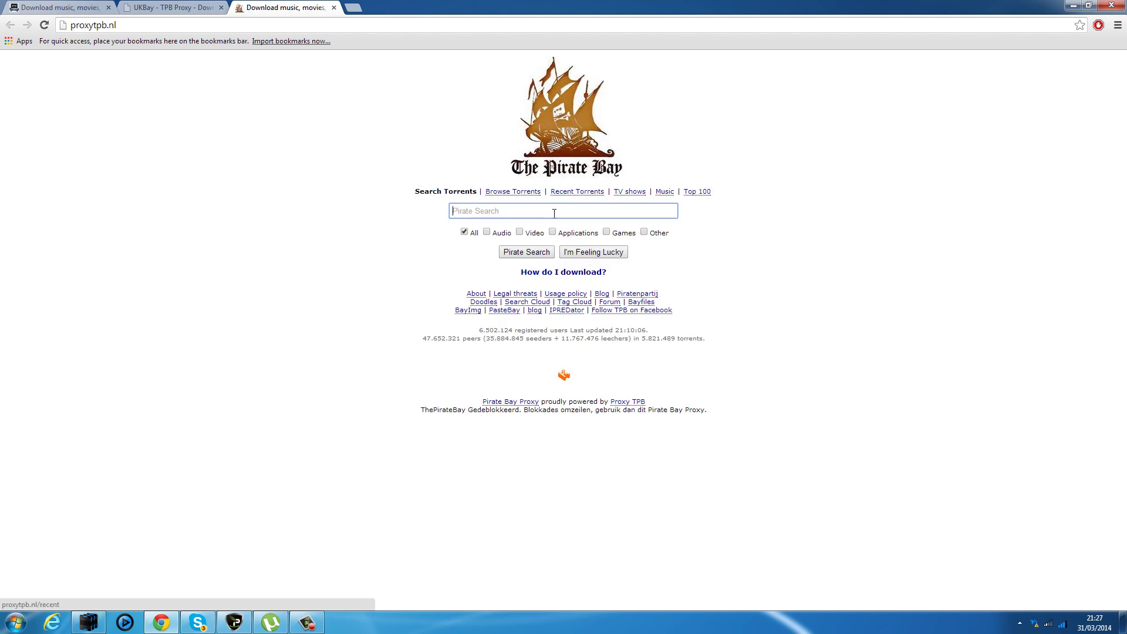
left_click(592, 210)
left_click(334, 7)
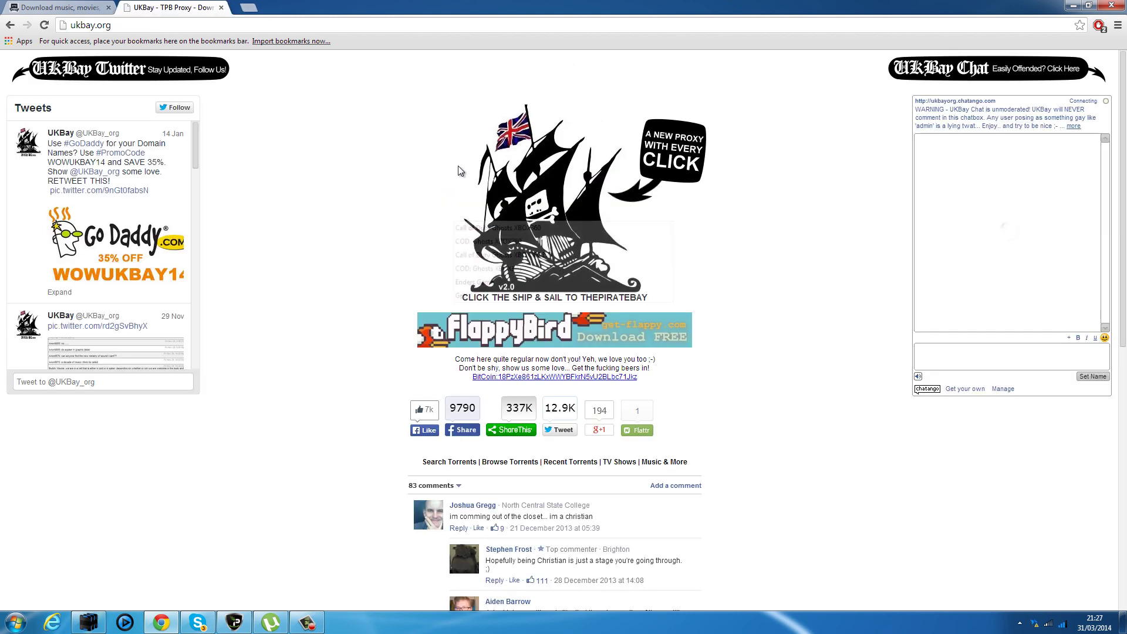
- Close the UKBay tab, search The Pirate Bay, and open the Allstars PAL region-free XBOX360 torrent
left_click(222, 8)
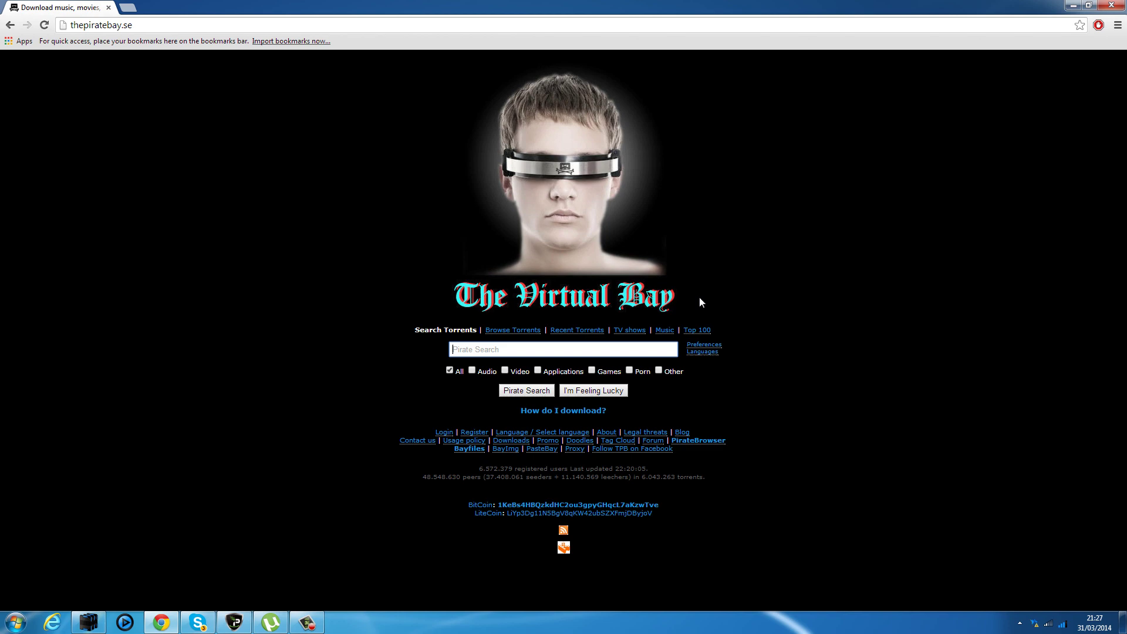
left_click(669, 350)
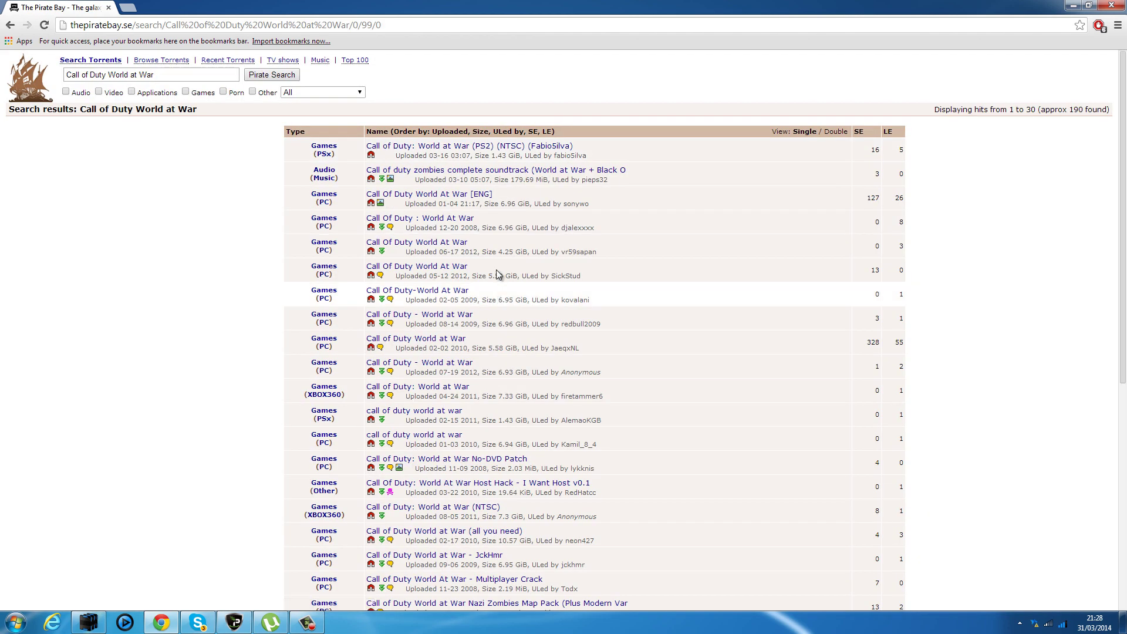
scroll(505, 264, "down", 10)
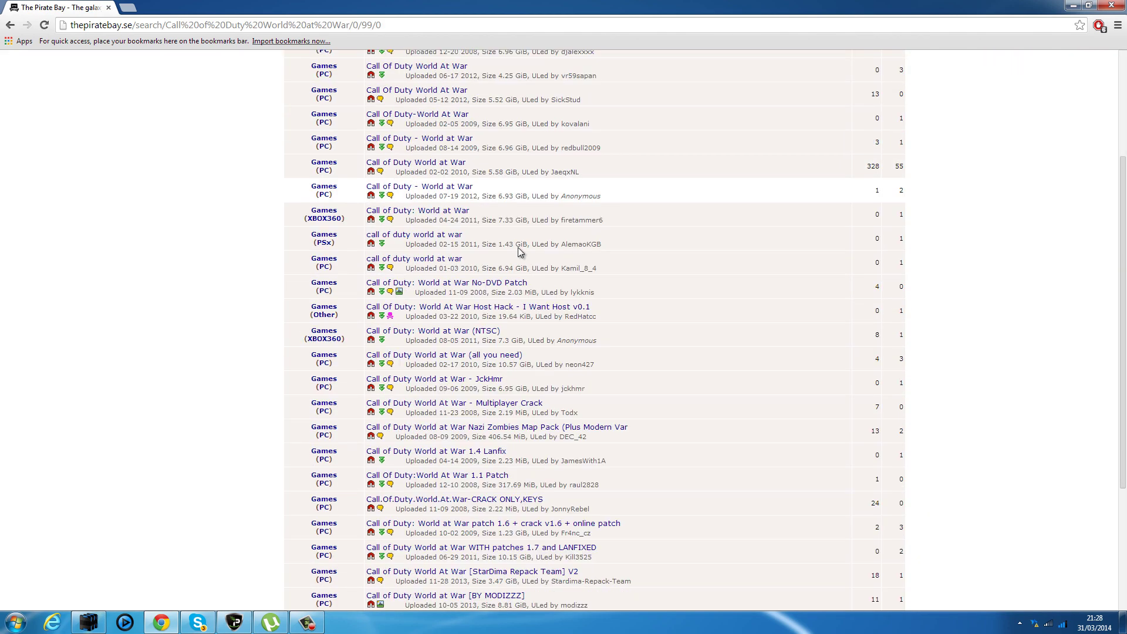
scroll(531, 259, "up", 6)
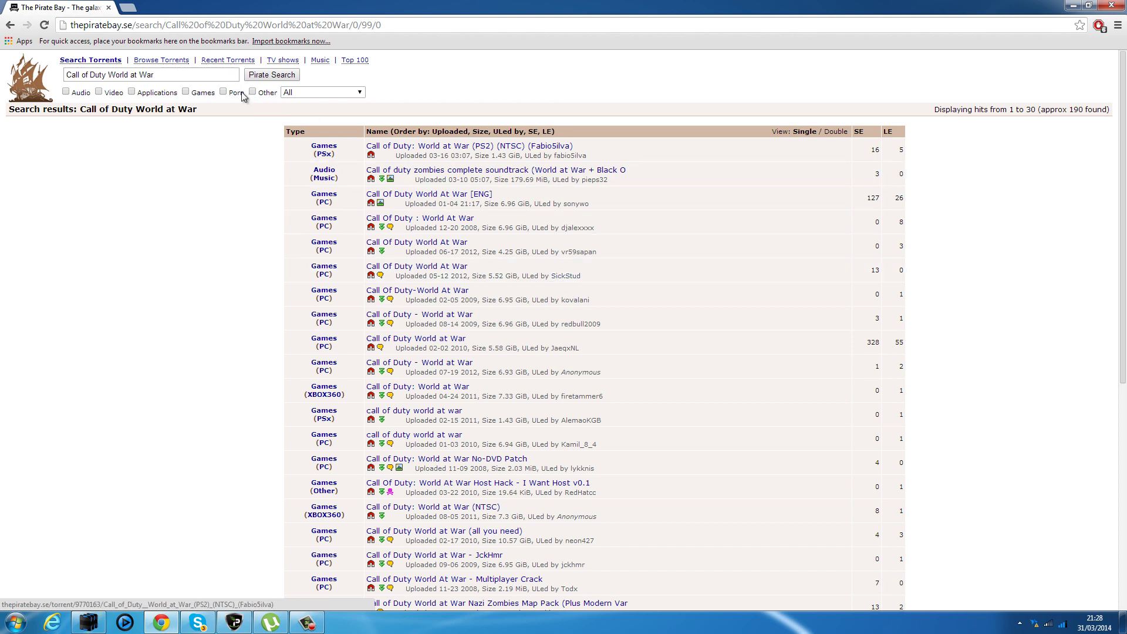
left_click(208, 75)
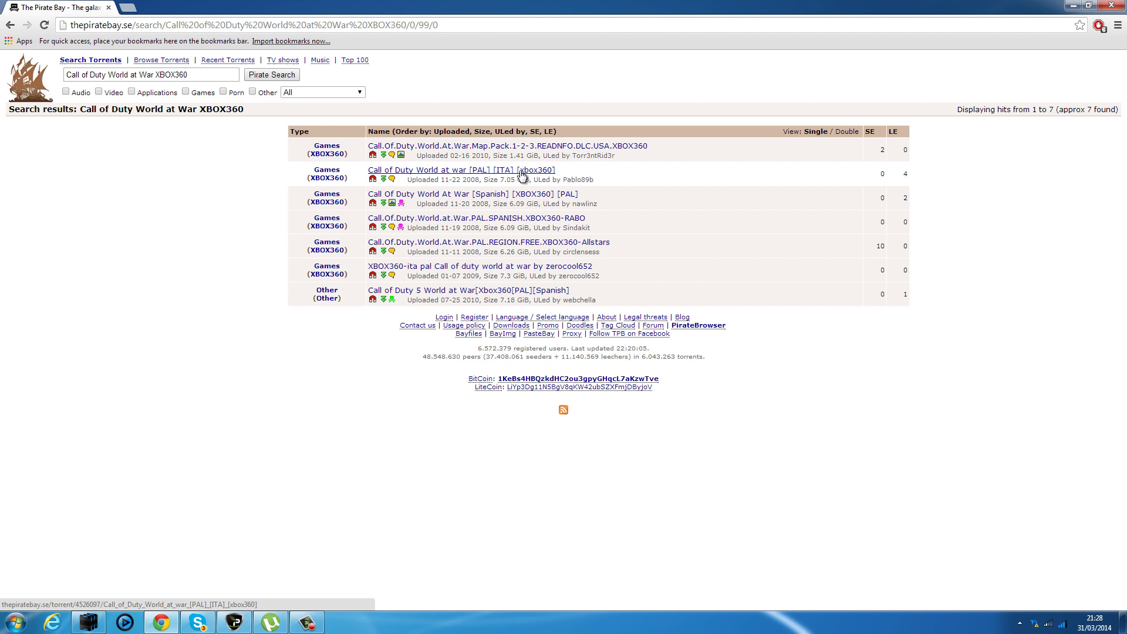
left_click(560, 246)
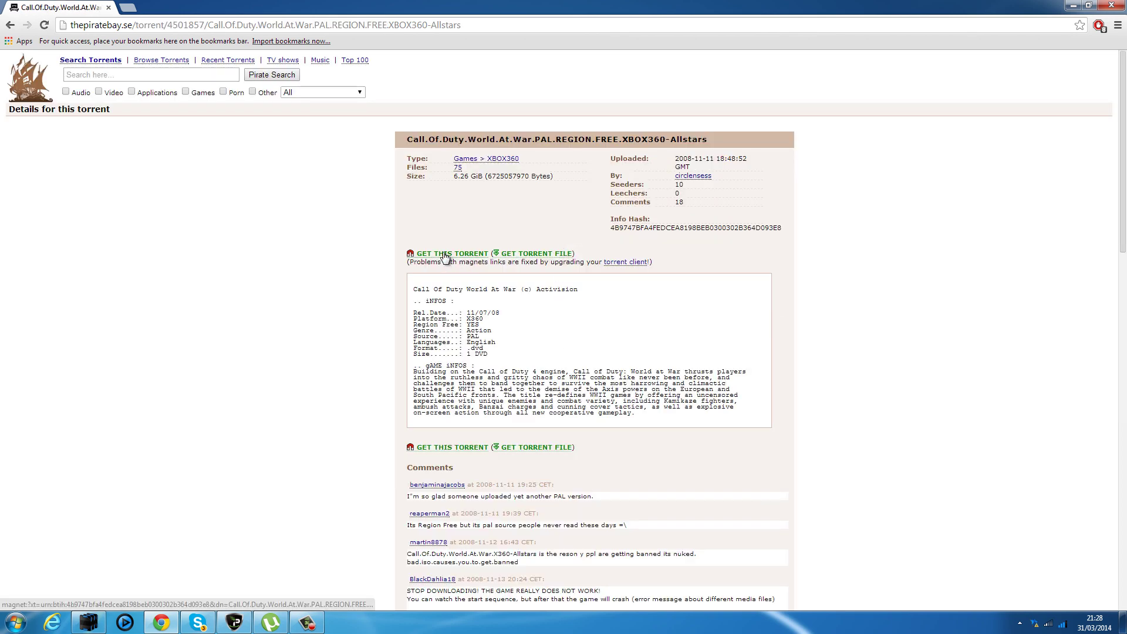
- Bring up uTorrent 3.3.2, move it aside, close it, and minimise Chrome
left_click(271, 622)
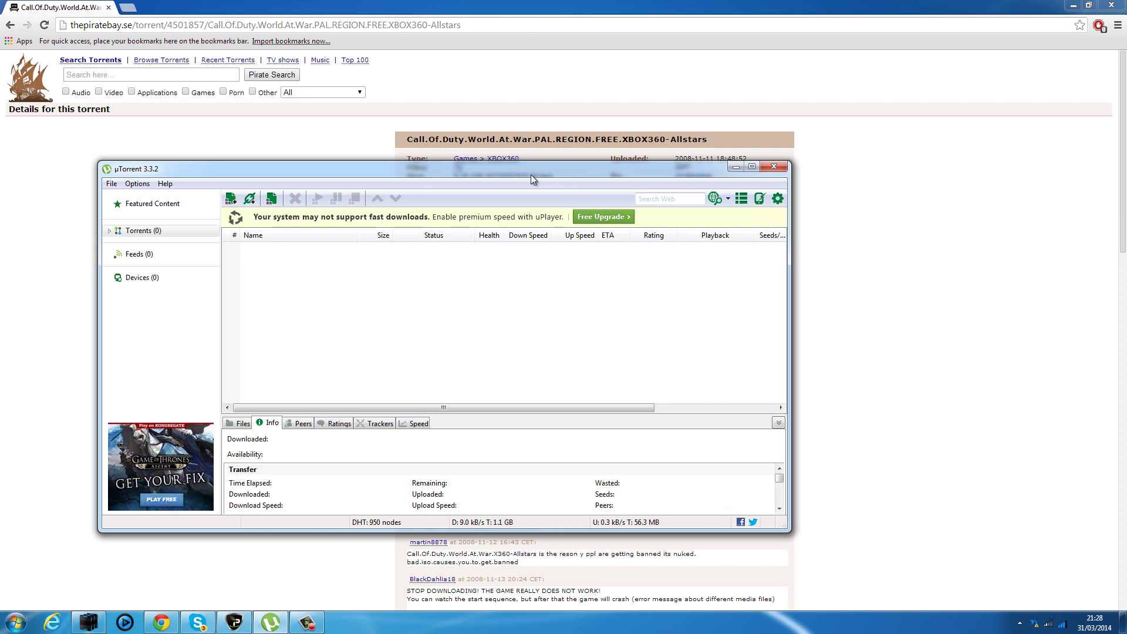
left_click_drag(532, 174, 601, 225)
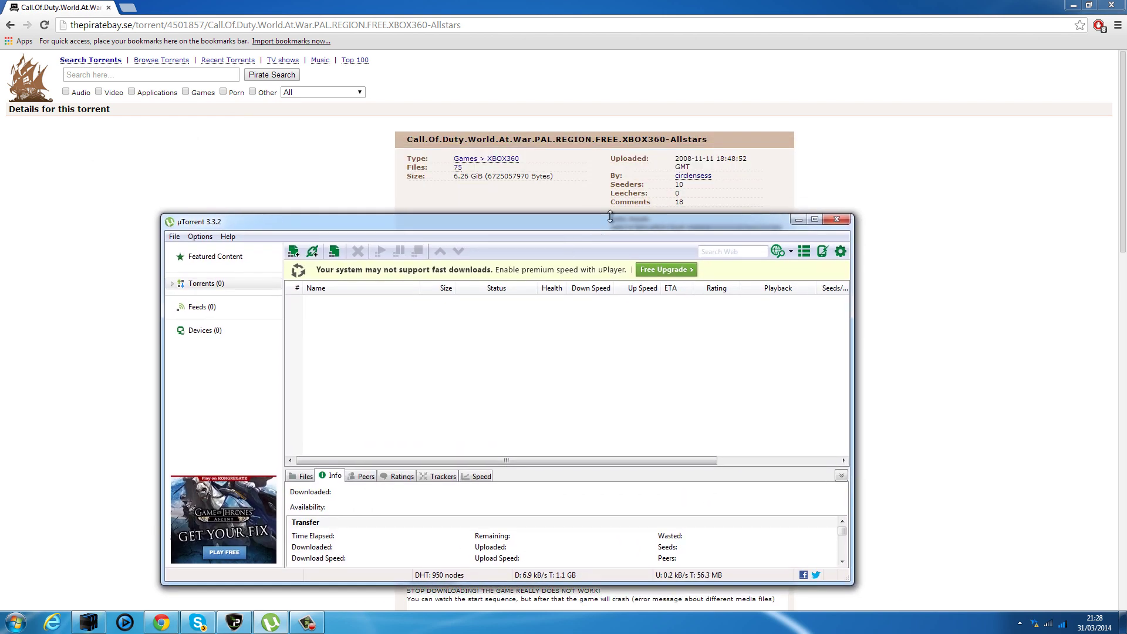
left_click(834, 221)
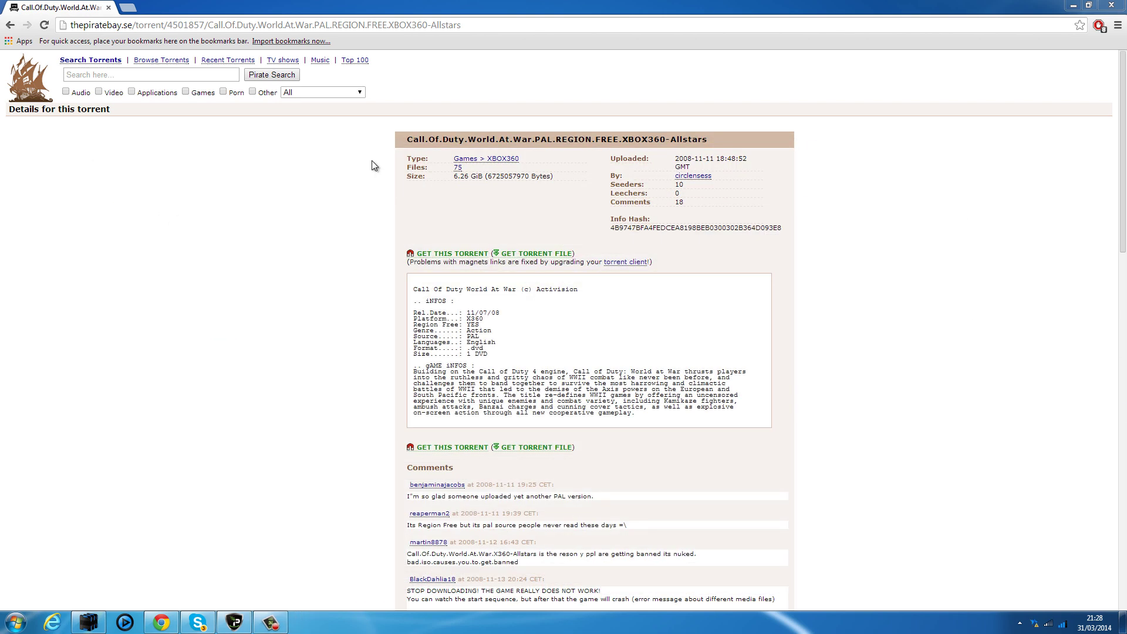
left_click(1071, 5)
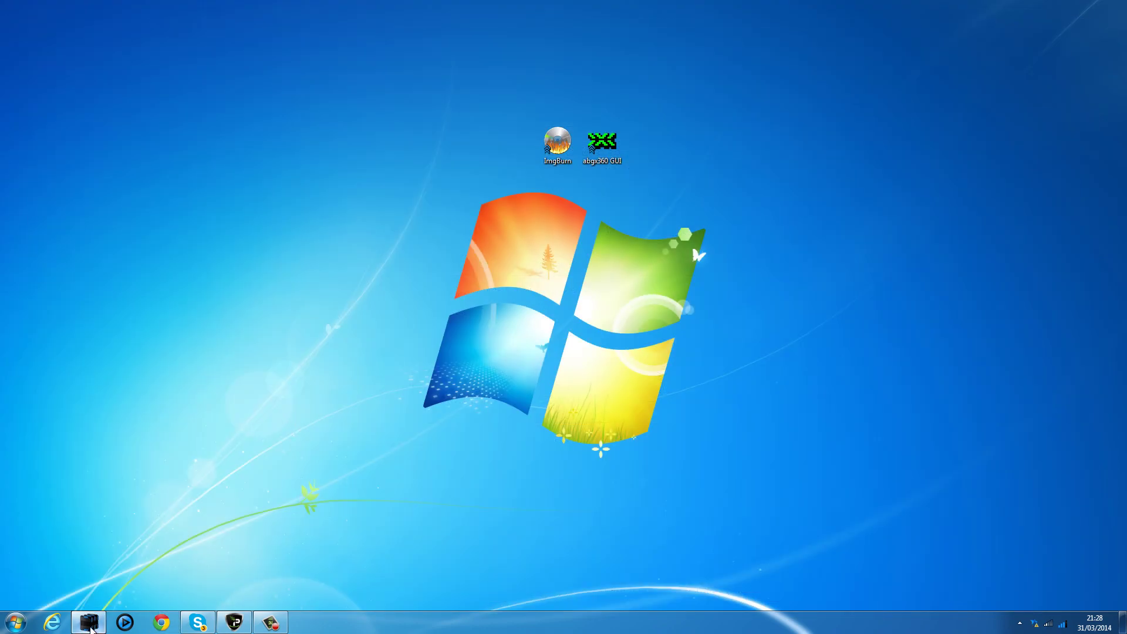
left_click(88, 622)
left_click_drag(346, 88, 101, 111)
left_click(379, 146)
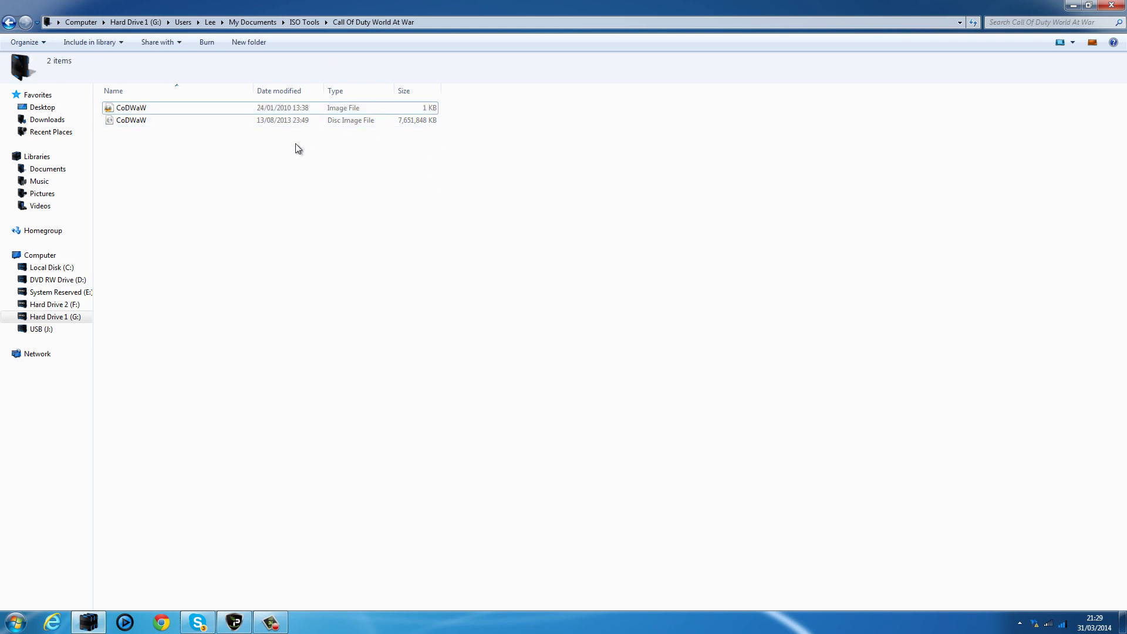
left_click_drag(282, 151, 353, 112)
left_click(148, 162)
left_click_drag(146, 157, 360, 108)
left_click(341, 282)
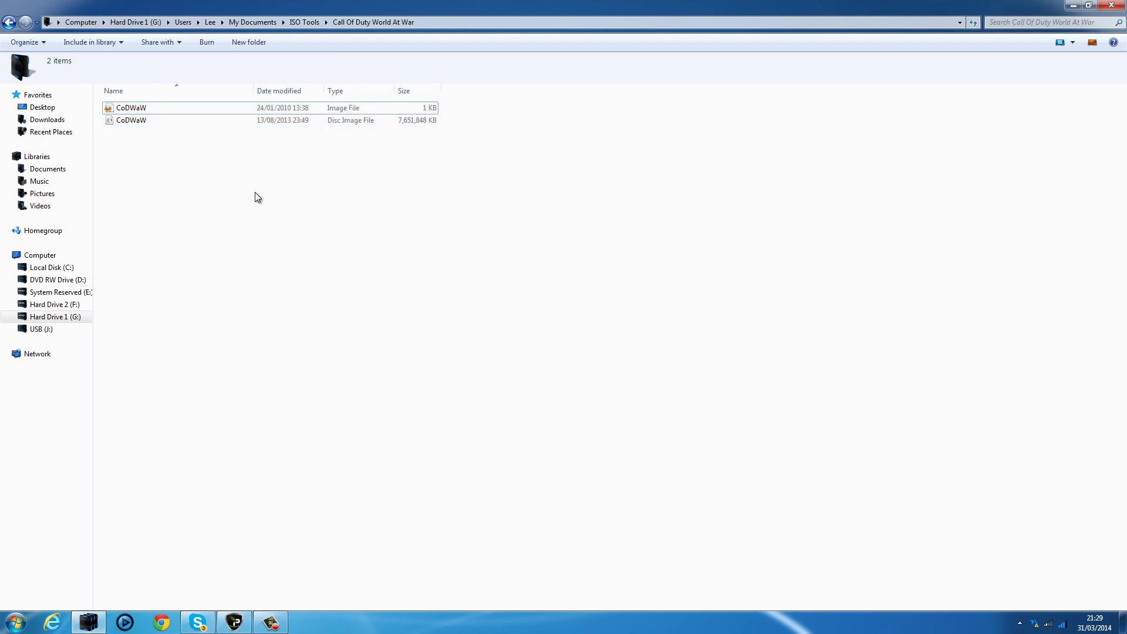
left_click(299, 22)
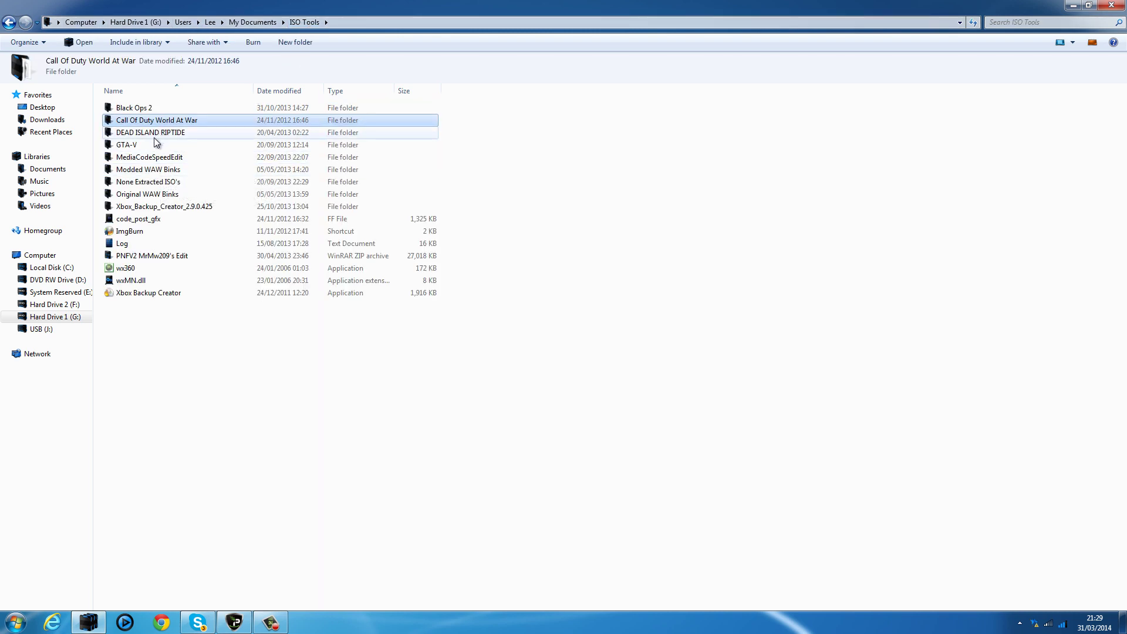
double_click(168, 182)
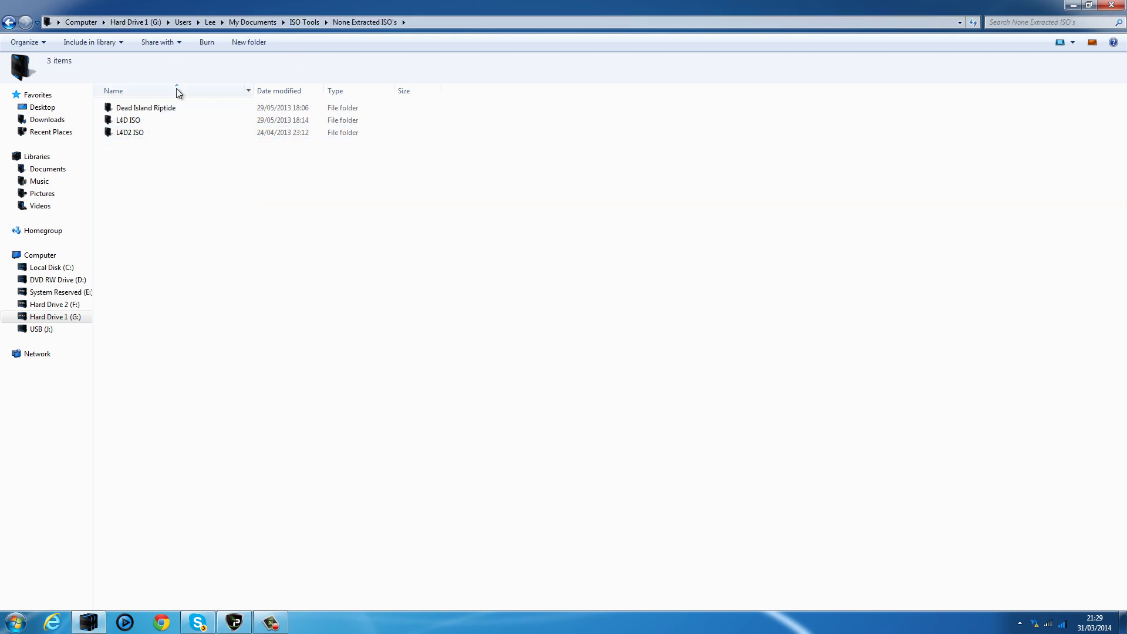
double_click(141, 108)
left_click_drag(165, 251, 448, 67)
left_click(199, 207)
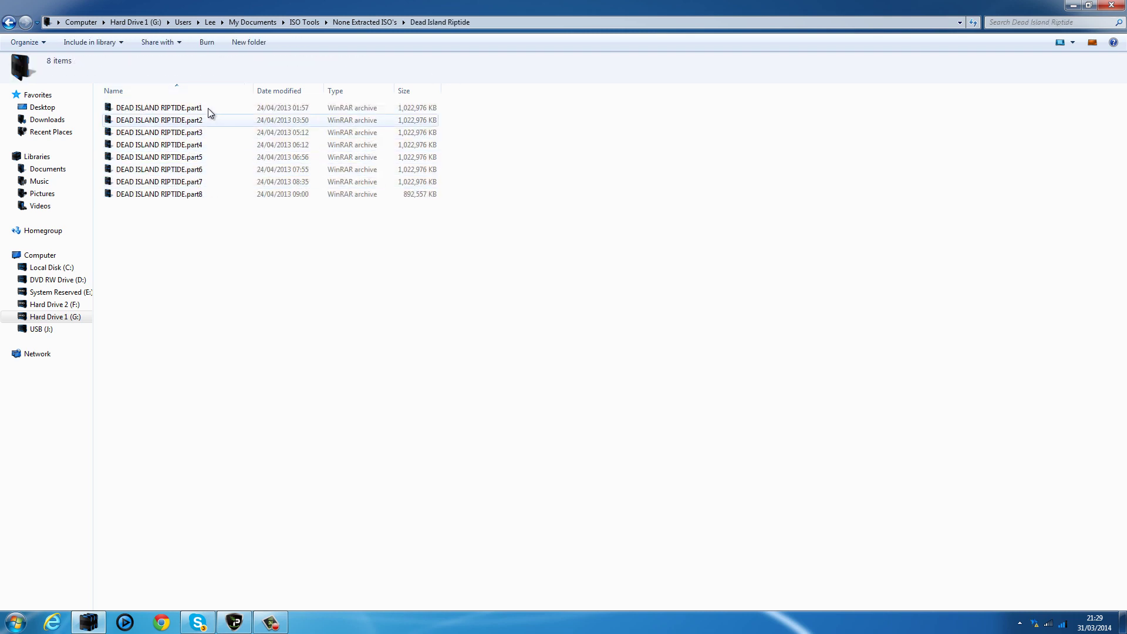
right_click(204, 108)
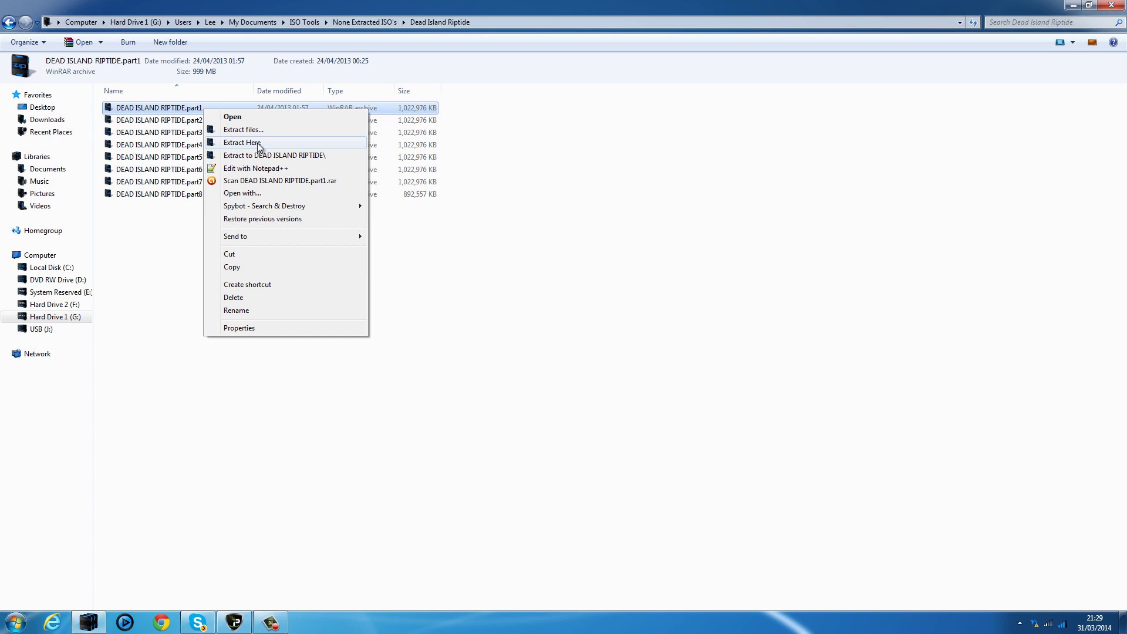
left_click(576, 315)
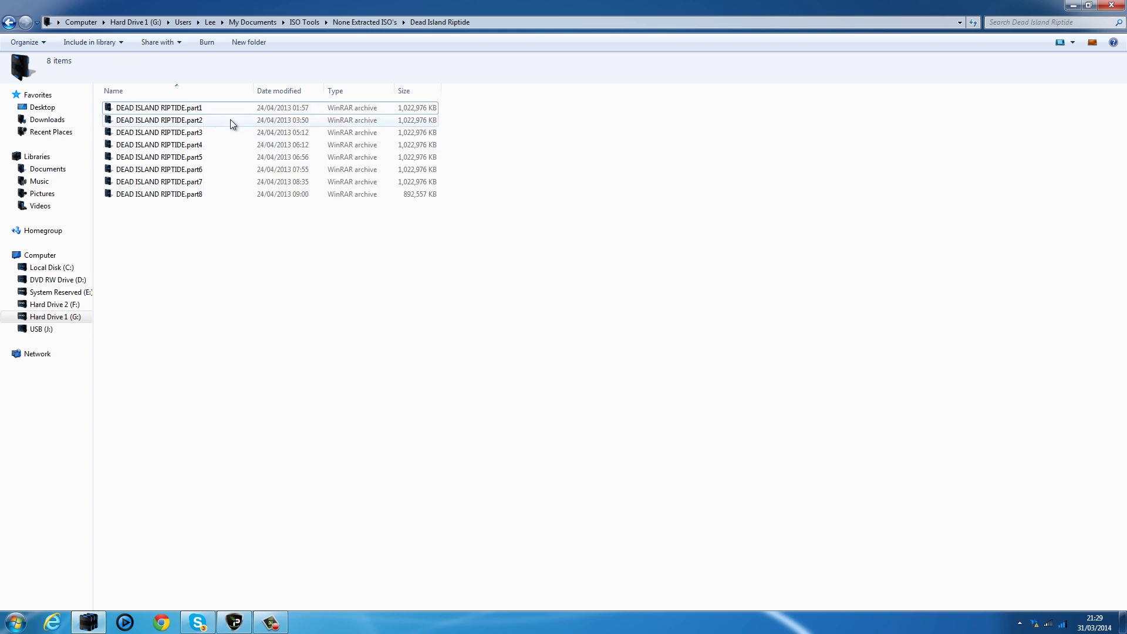
left_click(228, 110)
left_click(224, 120)
left_click(223, 133)
left_click(221, 144)
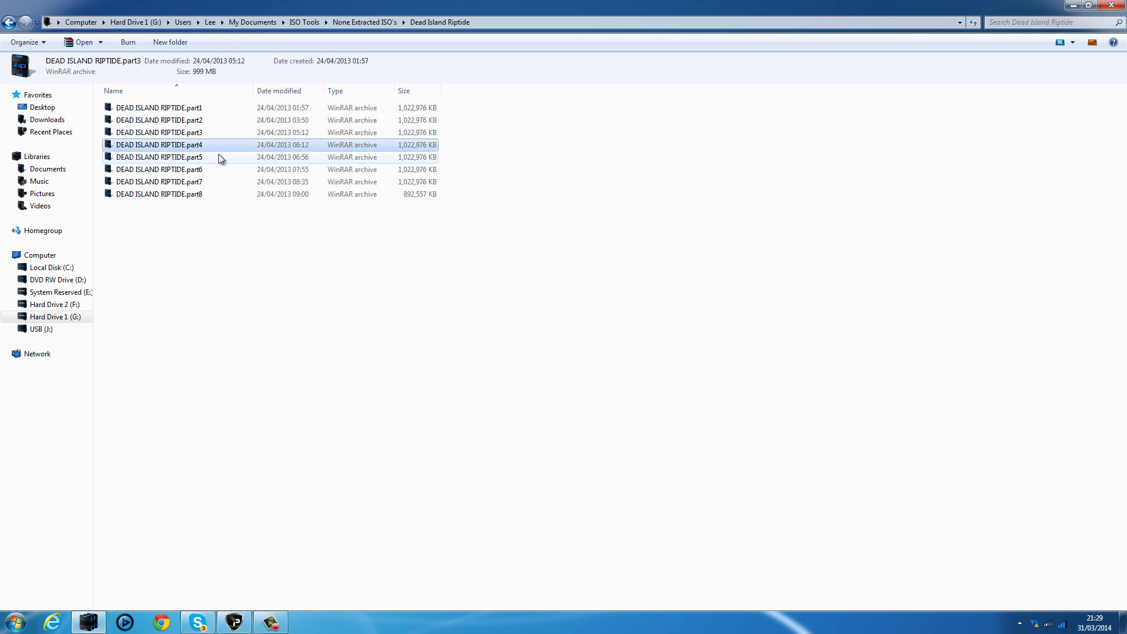
left_click(219, 156)
left_click(218, 109)
right_click(219, 109)
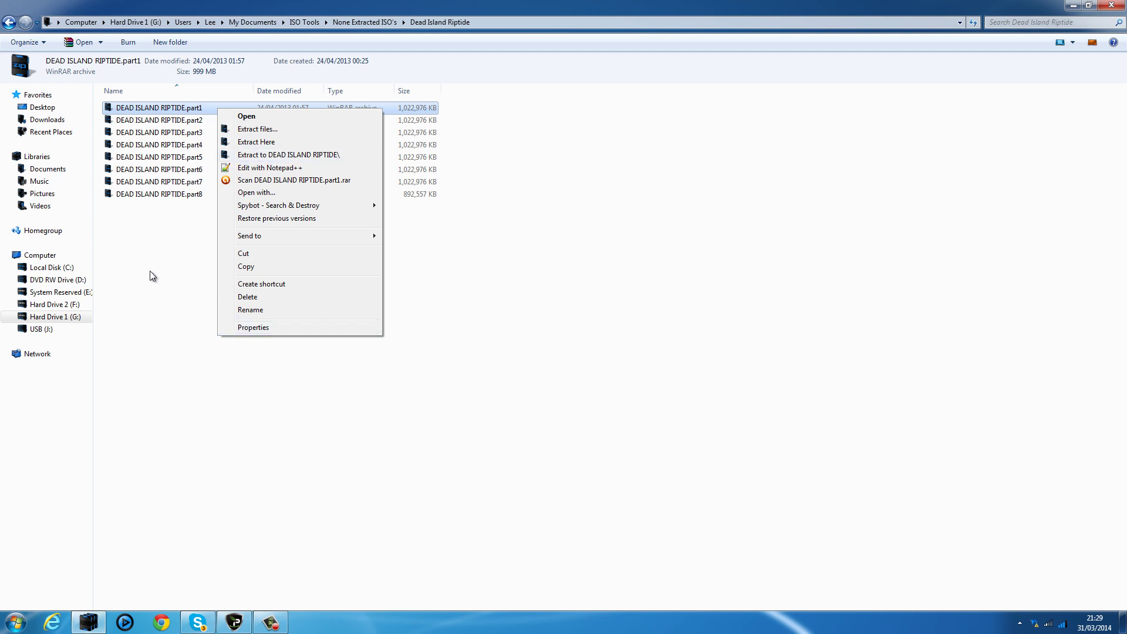
left_click(227, 148)
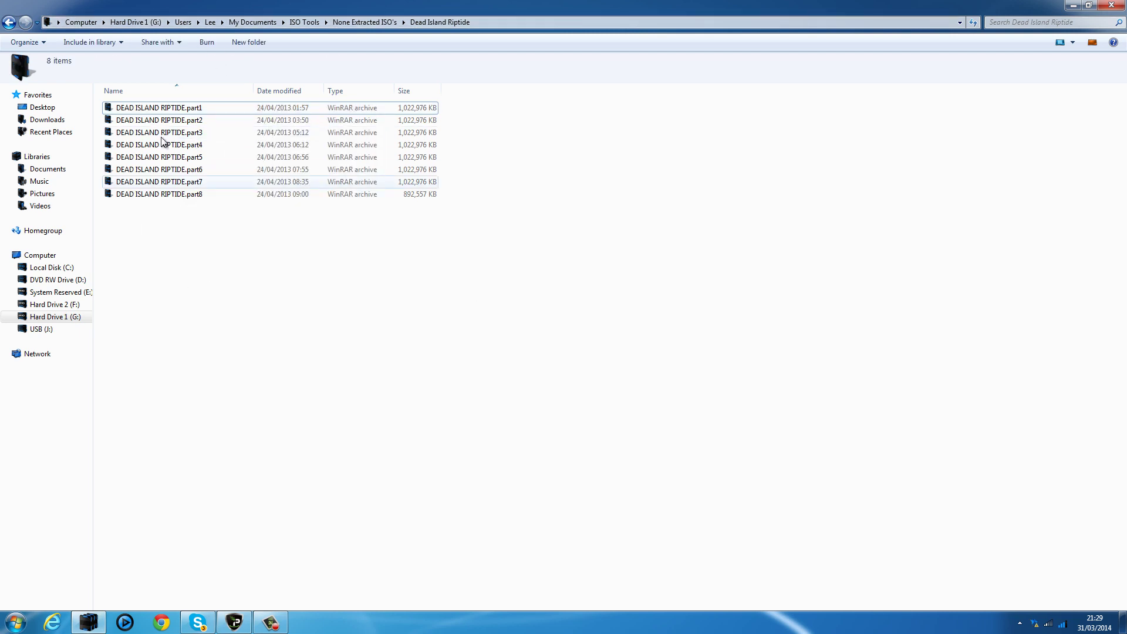
left_click(364, 22)
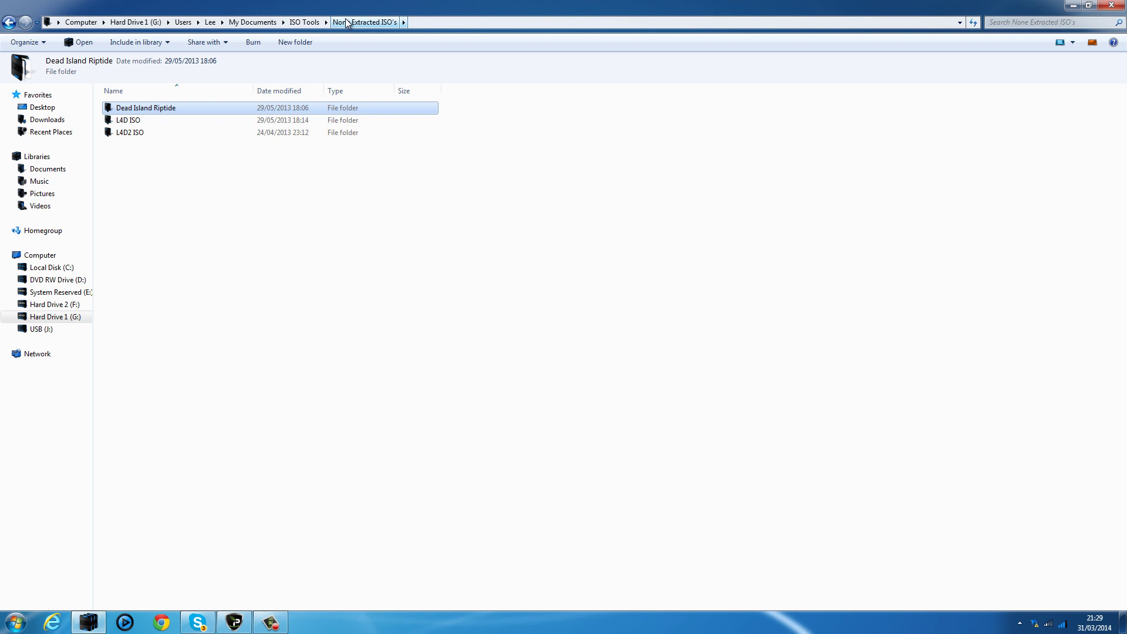
left_click(304, 22)
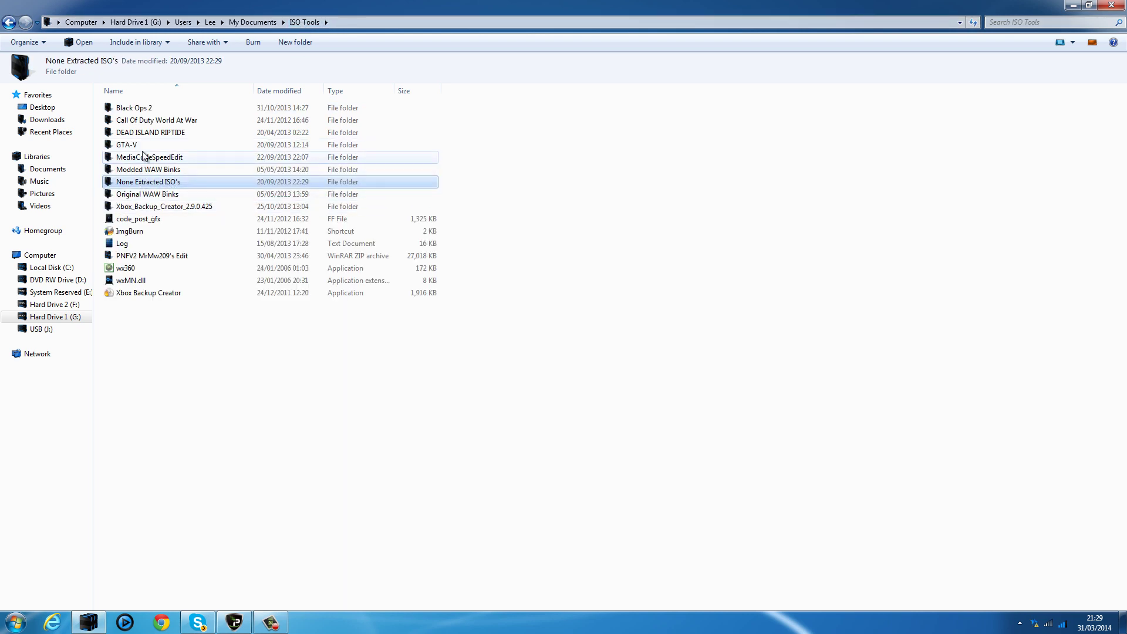
double_click(144, 123)
key("ctrl+a")
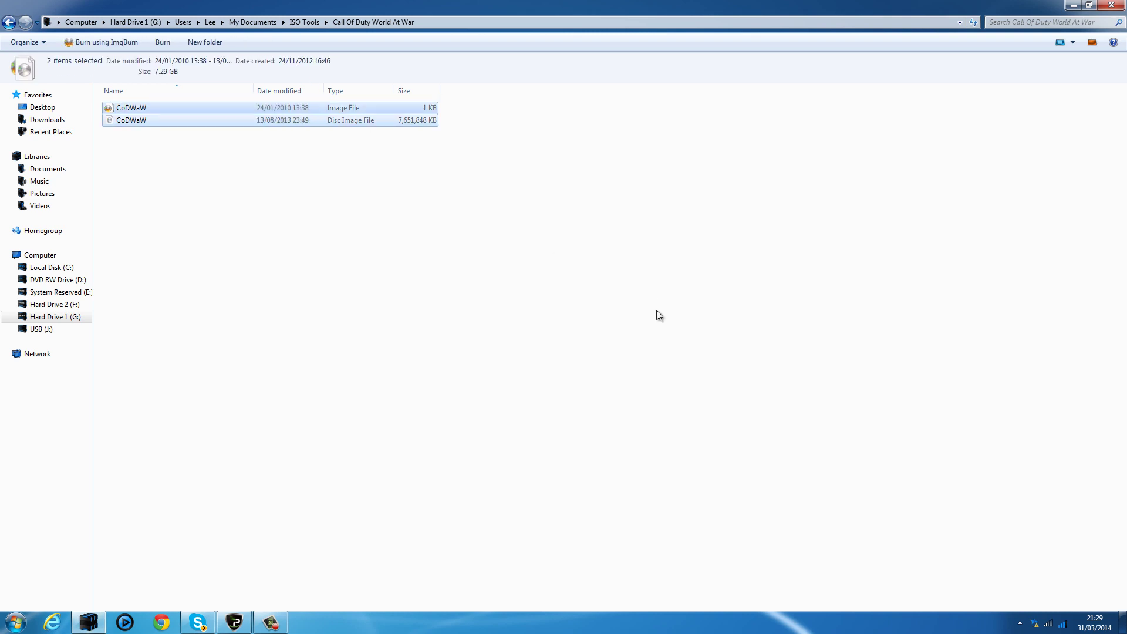
left_click(320, 210)
left_click_drag(300, 211, 640, 98)
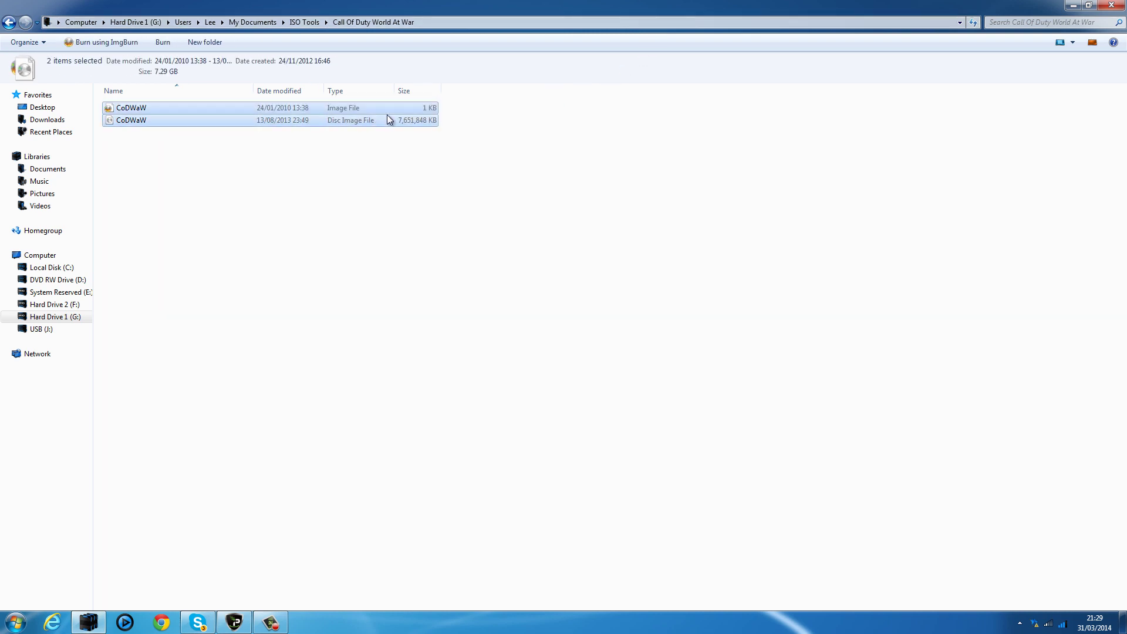
- Start abgx360 GUI from the desktop and load CoDWaW.iso as the input file
left_click(1074, 7)
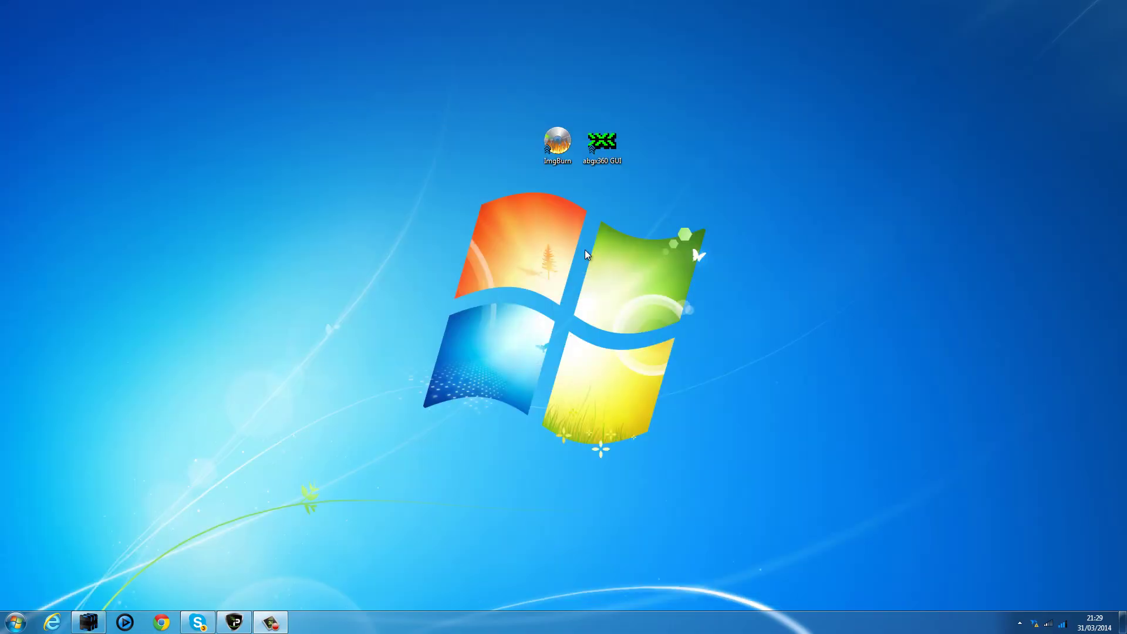
double_click(603, 155)
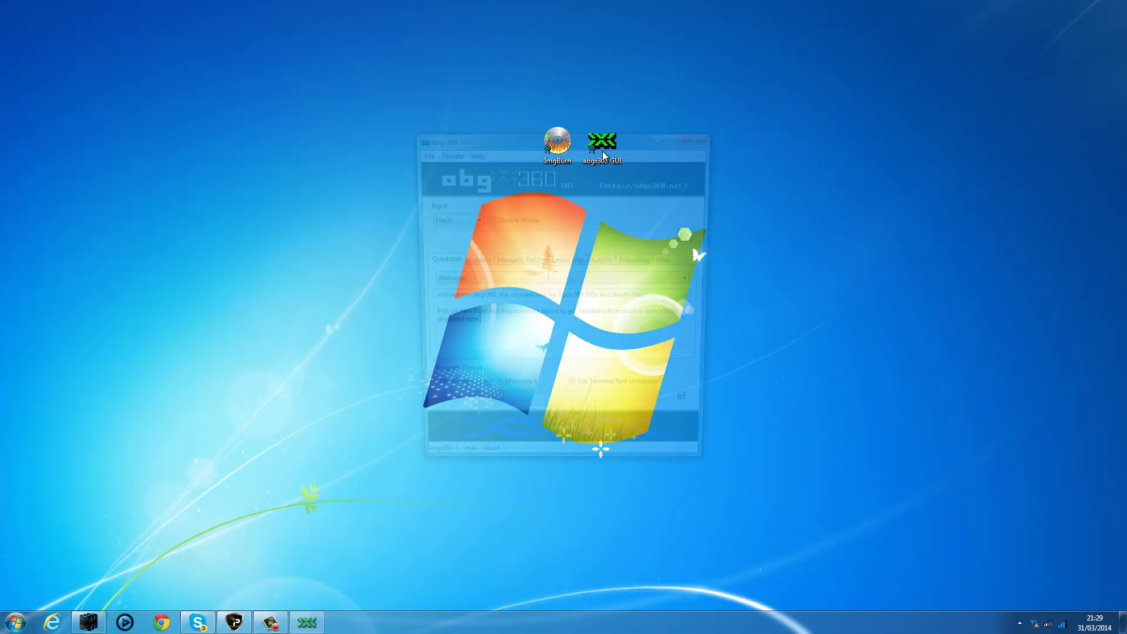
left_click_drag(573, 139, 552, 113)
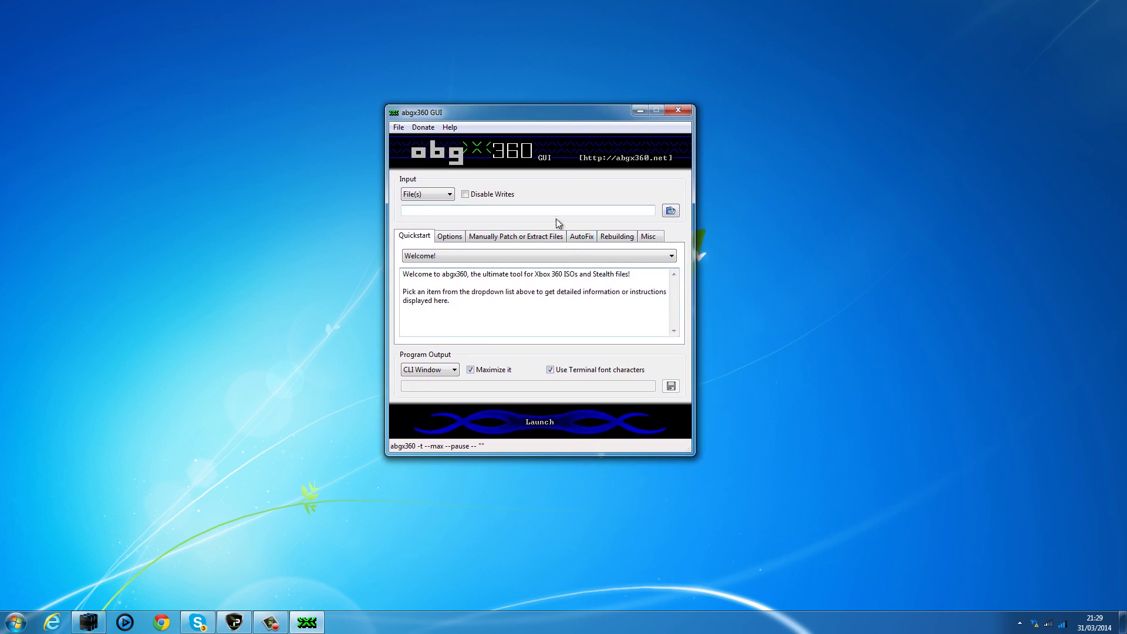
left_click(671, 212)
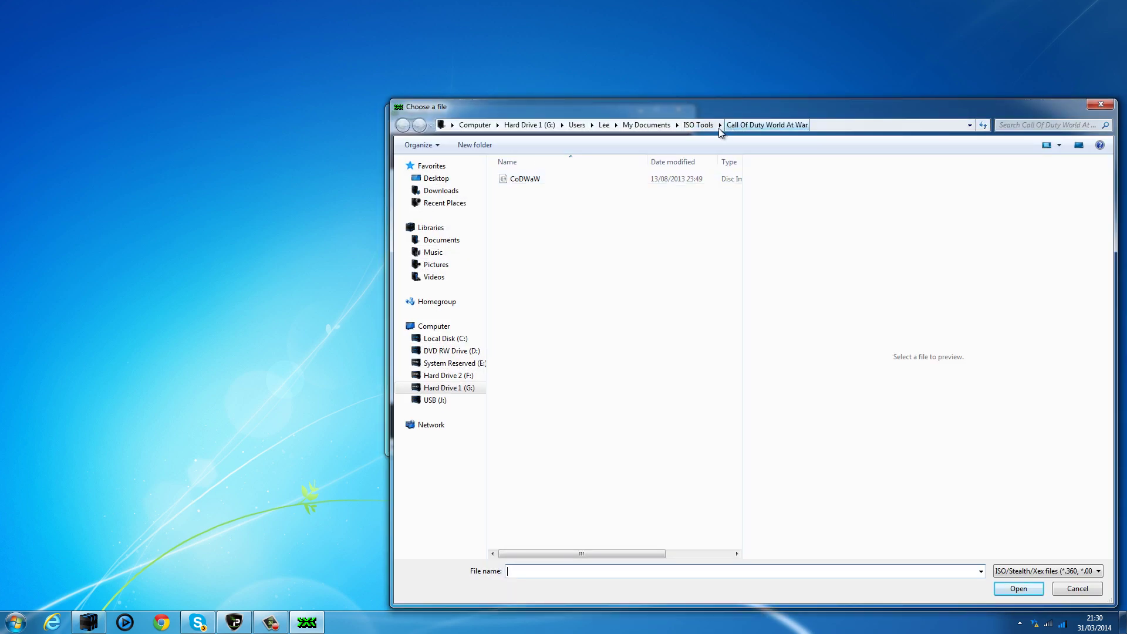
left_click(526, 179)
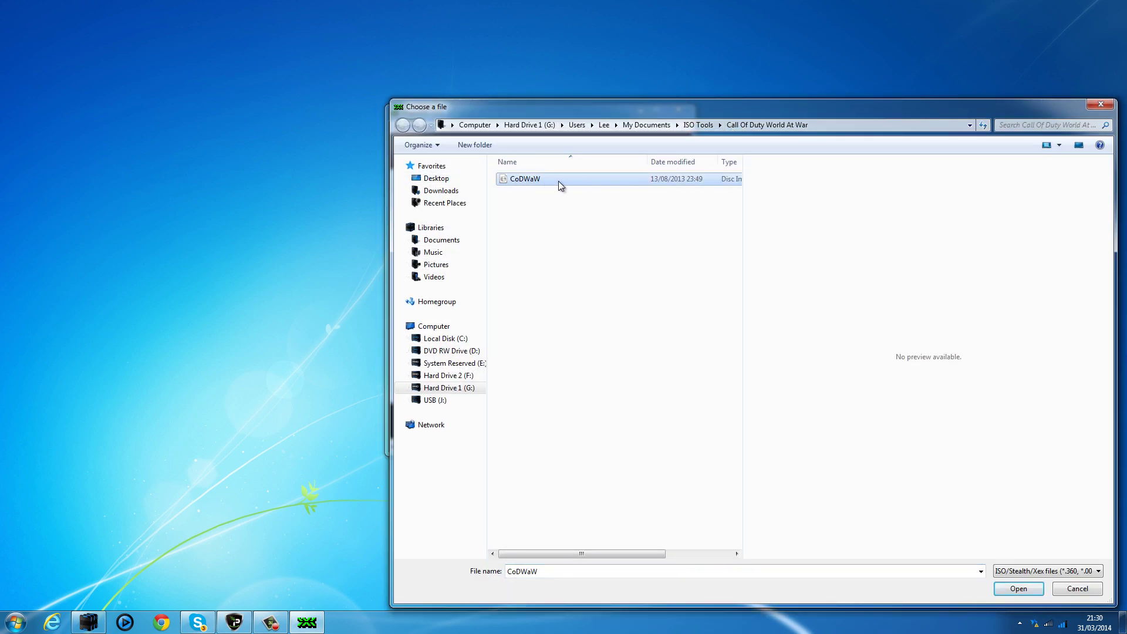
left_click(1022, 594)
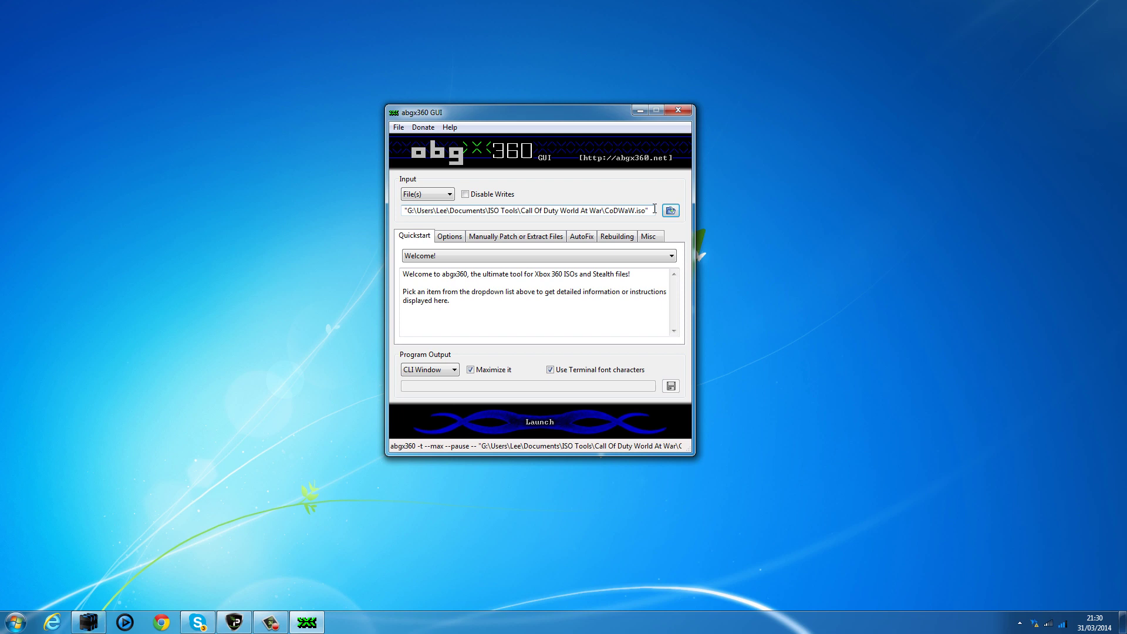
mouse_move(649, 210)
left_mouse_down()
mouse_move(628, 210)
mouse_move(639, 211)
left_mouse_up()
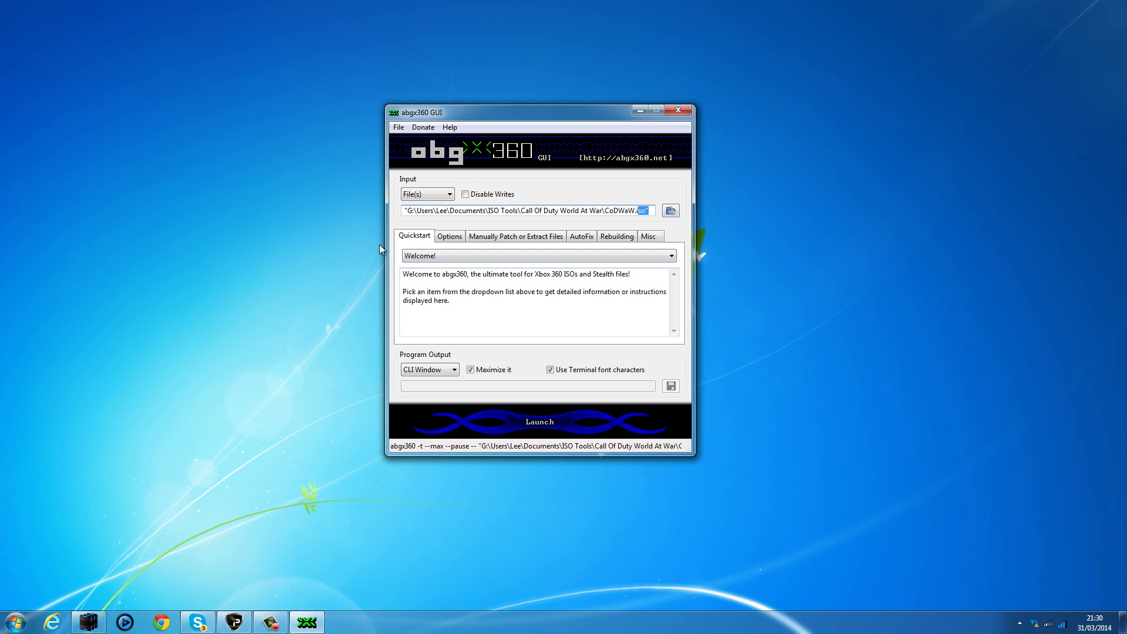
- Set the AutoFix threshold to Level 3 and launch the check
left_click(582, 236)
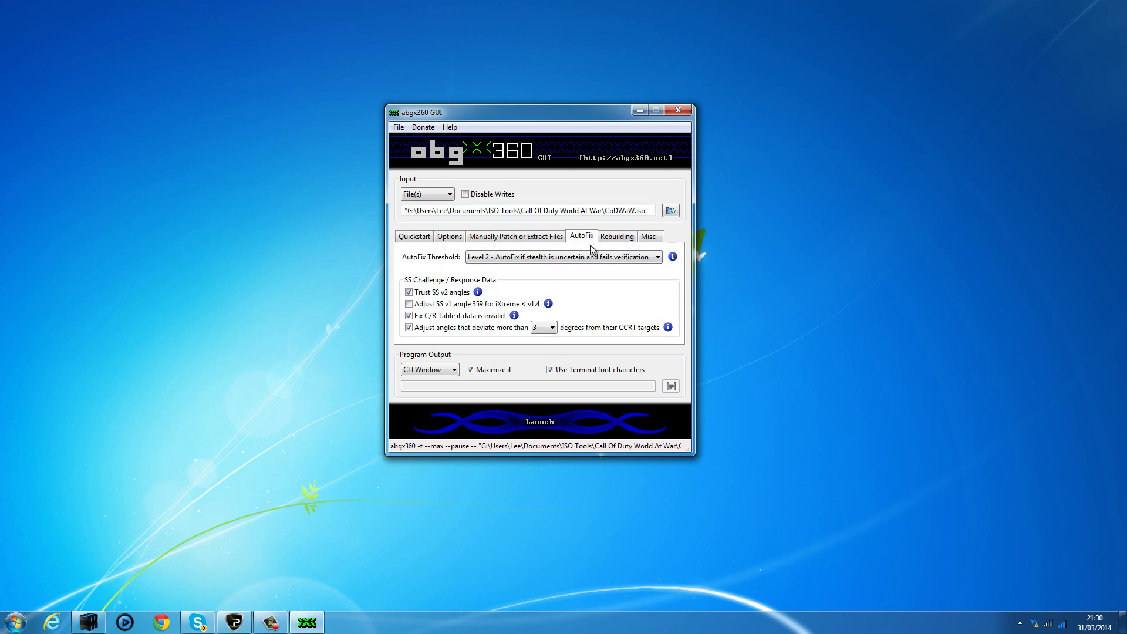
left_click(608, 258)
left_click(600, 270)
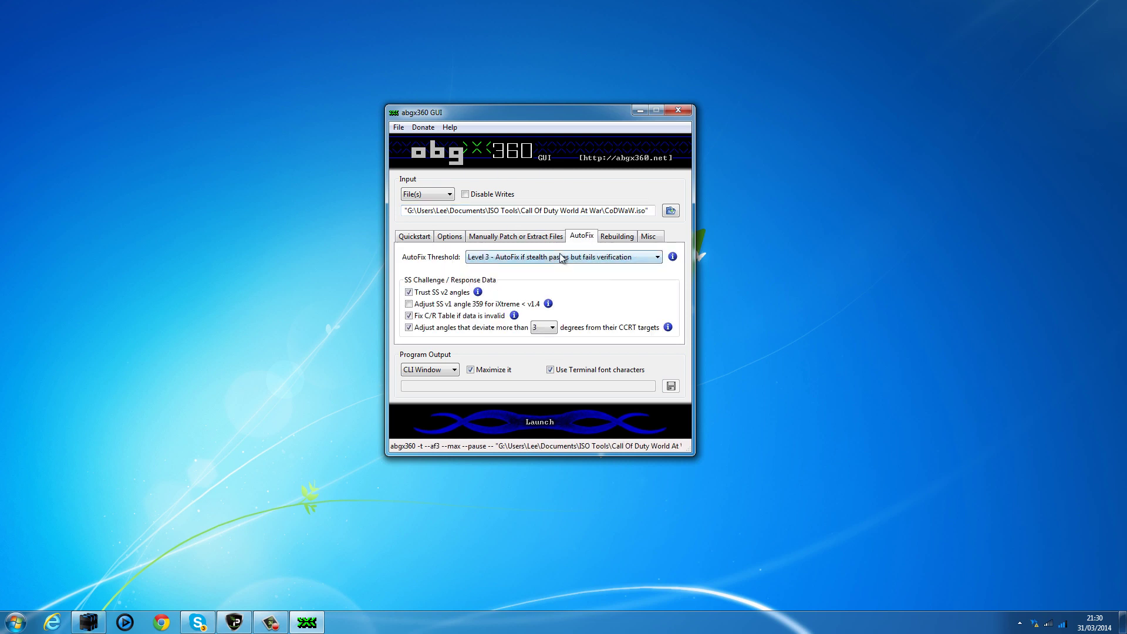
left_click(548, 416)
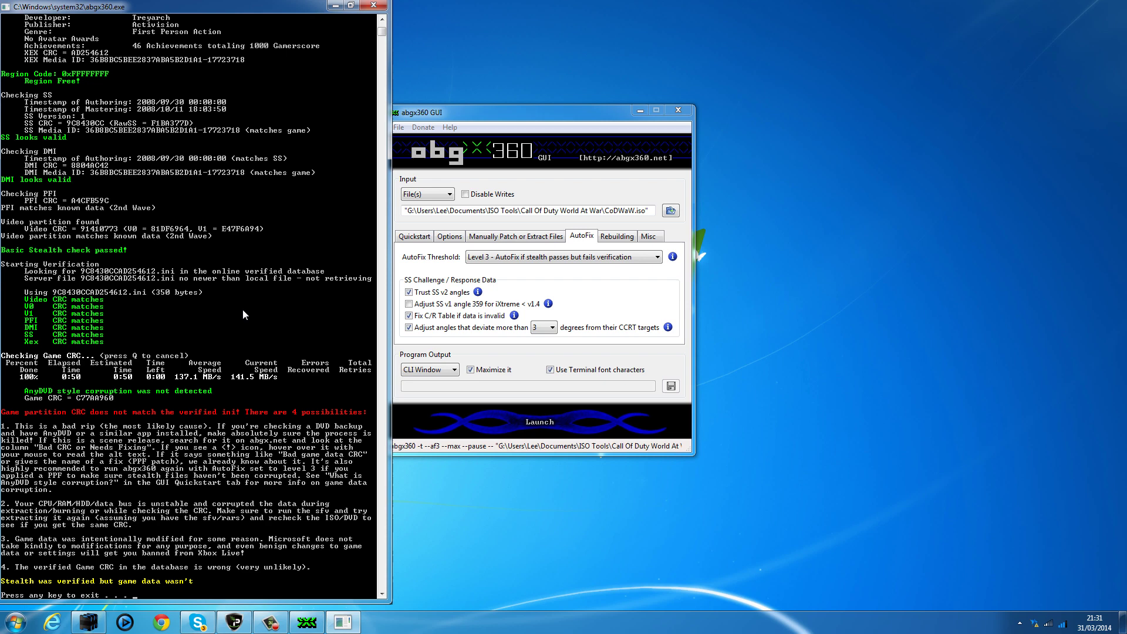
scroll(309, 372, "up", 7)
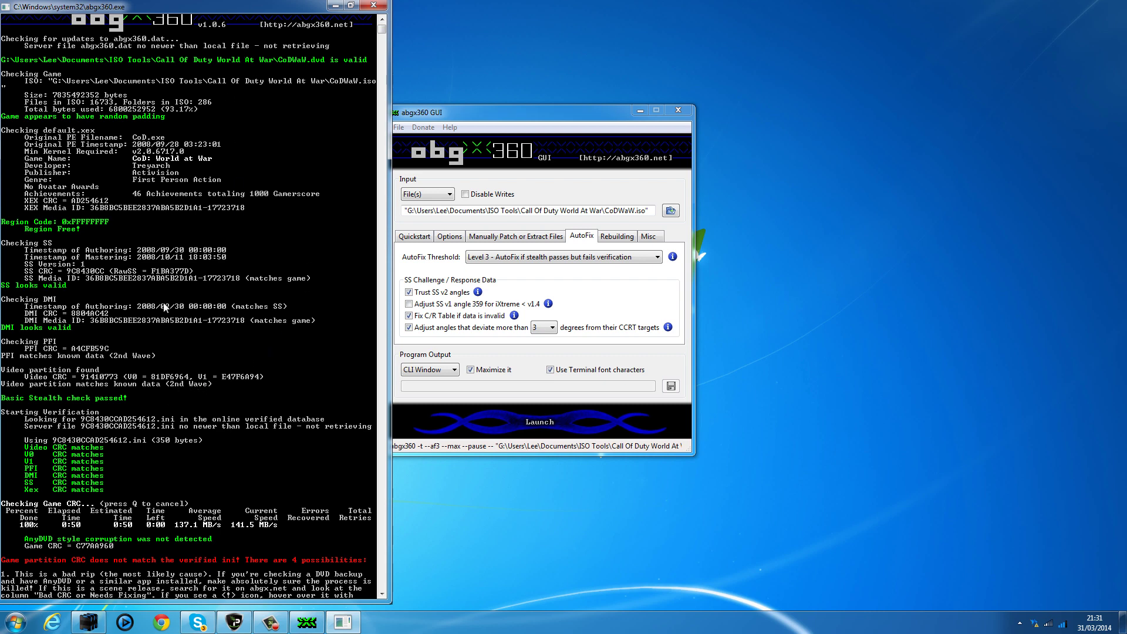
scroll(337, 224, "up", 1)
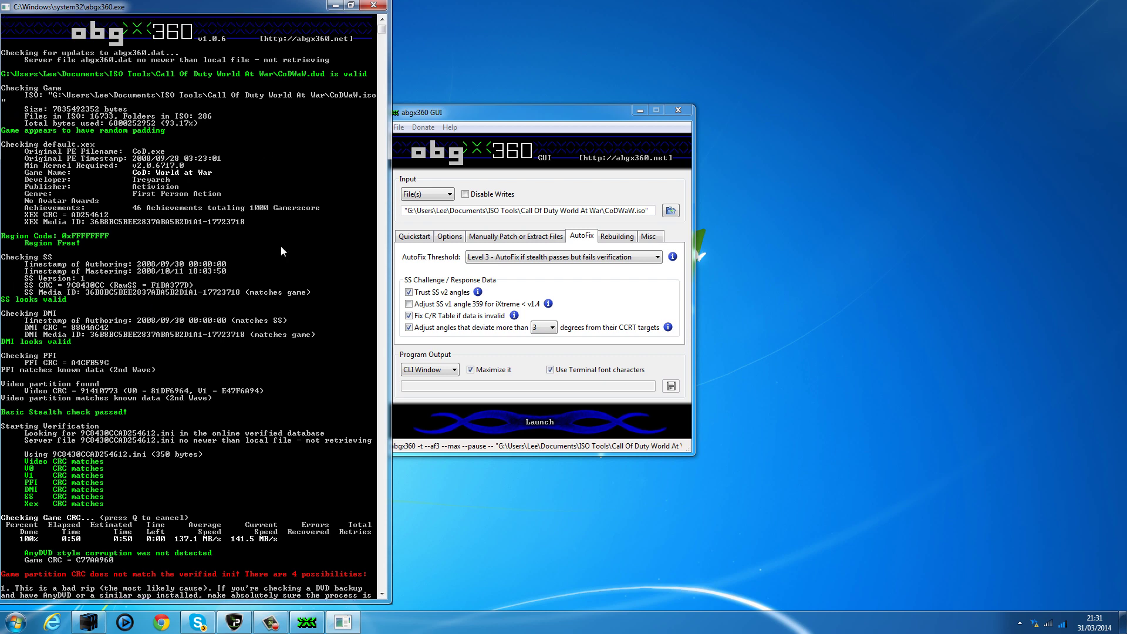
scroll(238, 320, "down", 4)
scroll(245, 333, "up", 4)
scroll(280, 449, "down", 13)
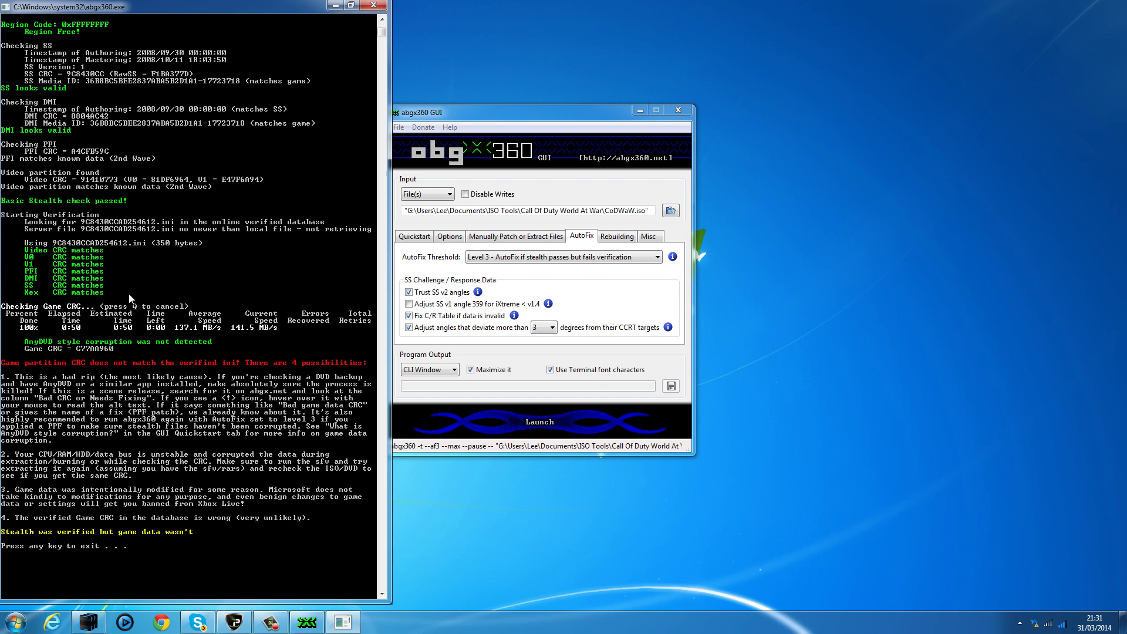
scroll(104, 488, "up", 3)
scroll(265, 425, "up", 4)
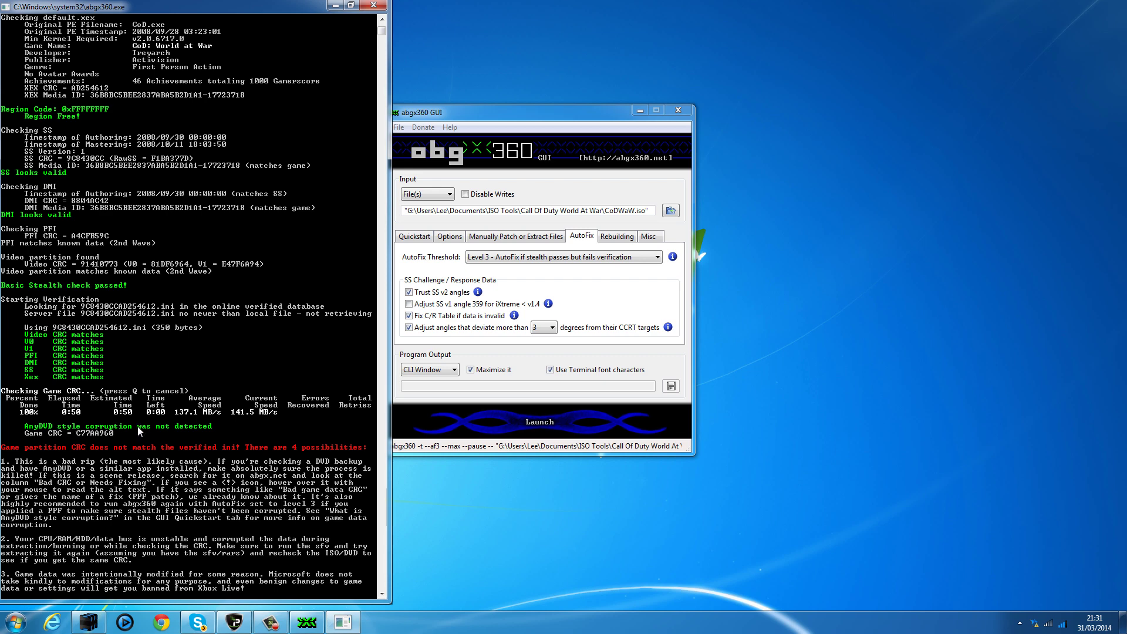
scroll(157, 429, "up", 5)
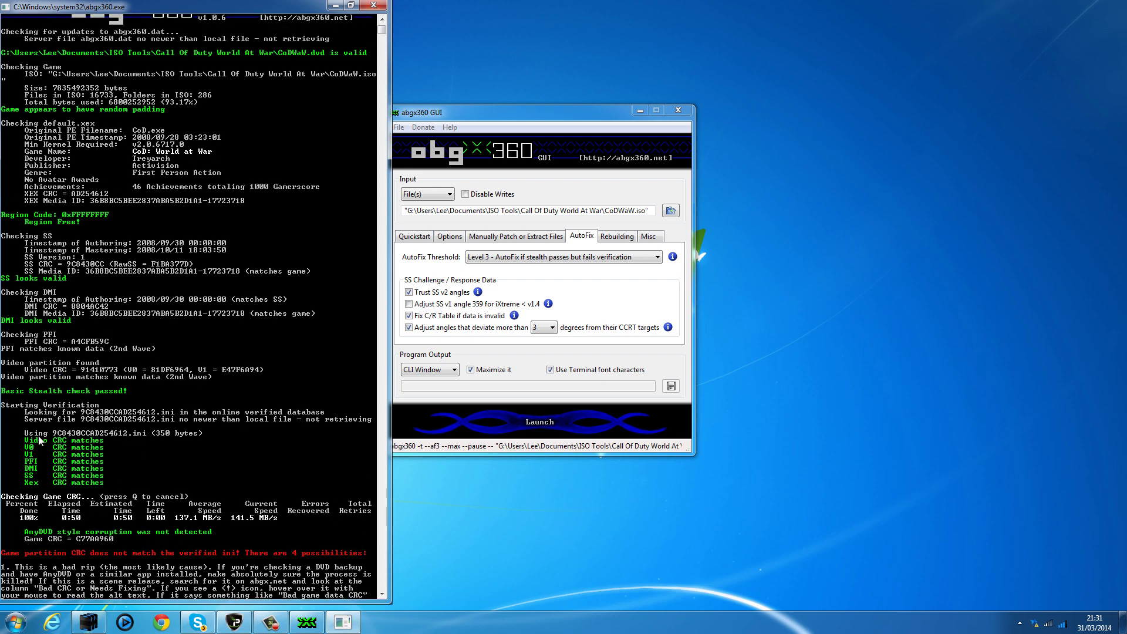
scroll(50, 463, "up", 1)
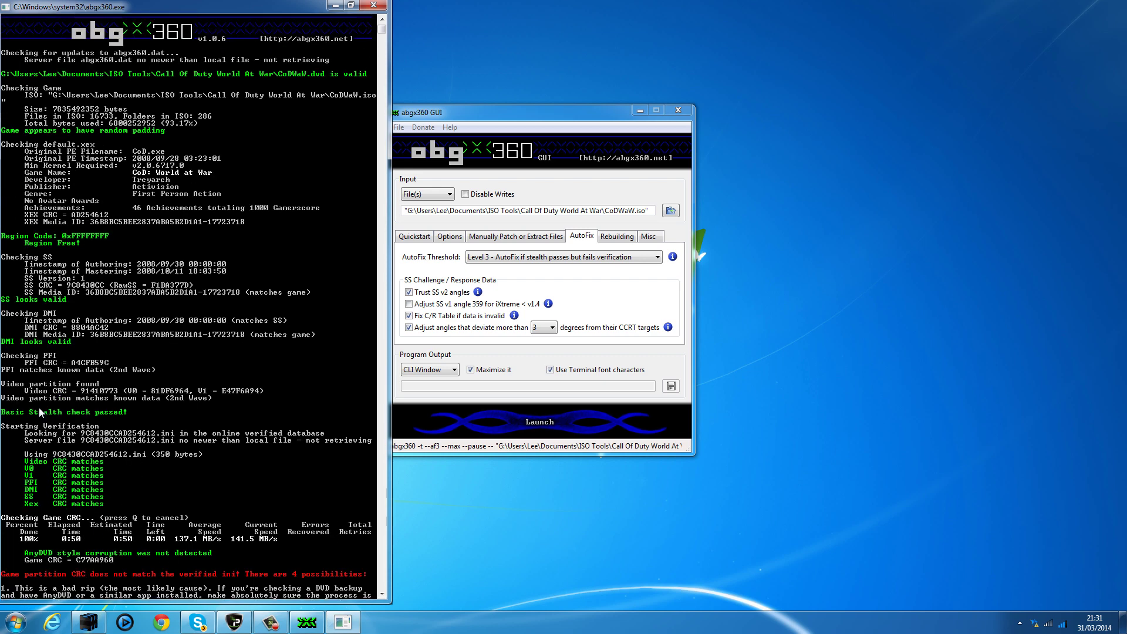
scroll(170, 577, "down", 8)
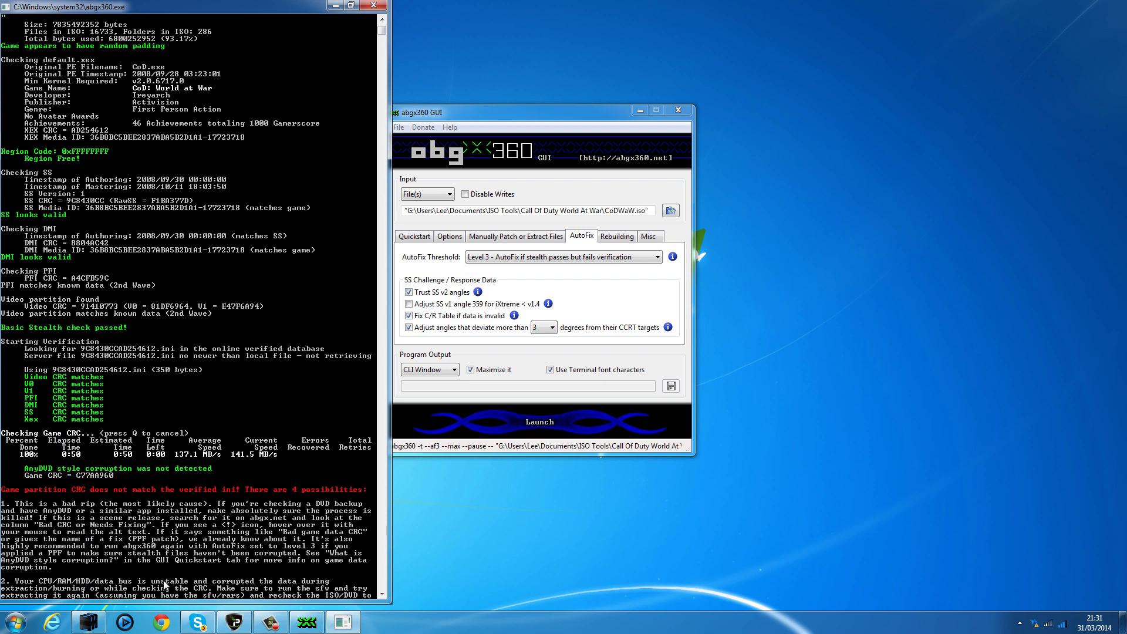
scroll(187, 538, "up", 6)
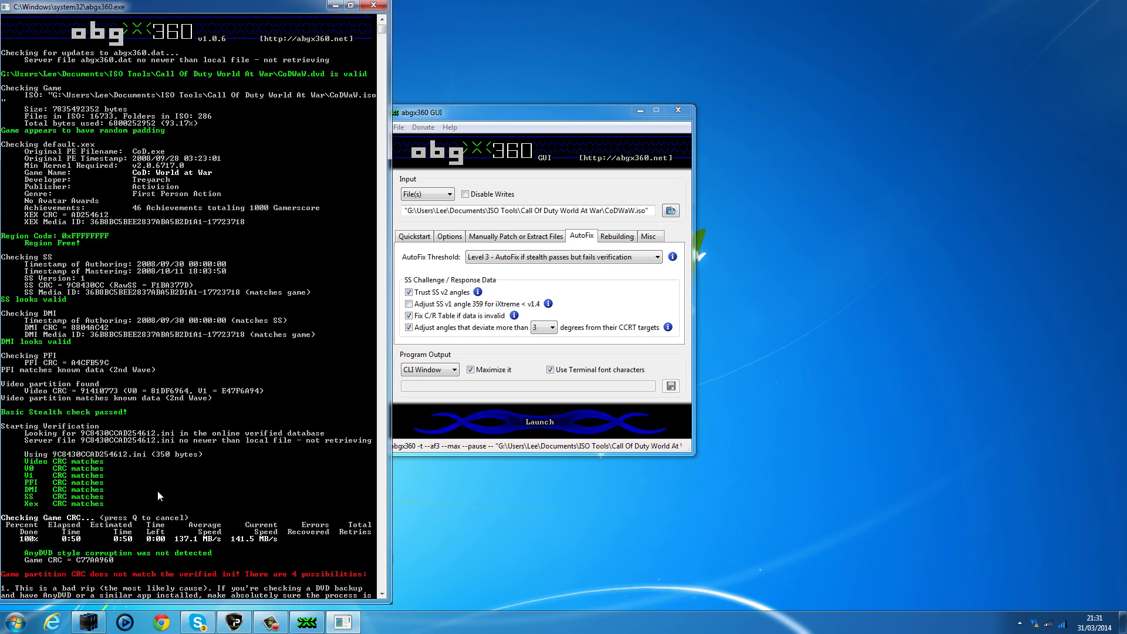
scroll(132, 551, "down", 1)
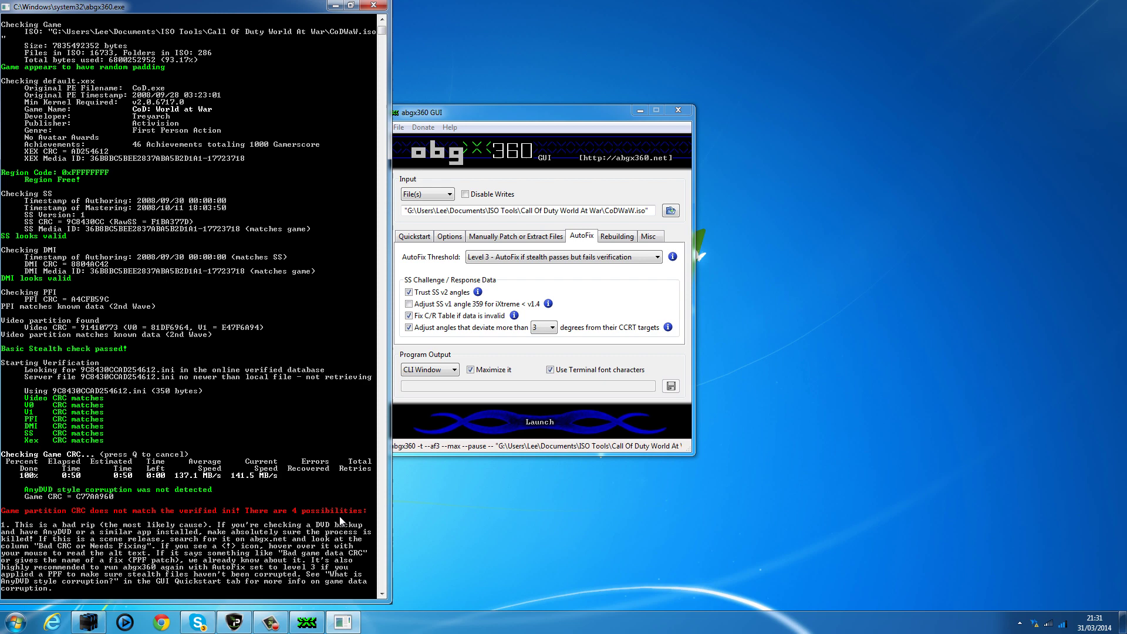
scroll(313, 519, "up", 3)
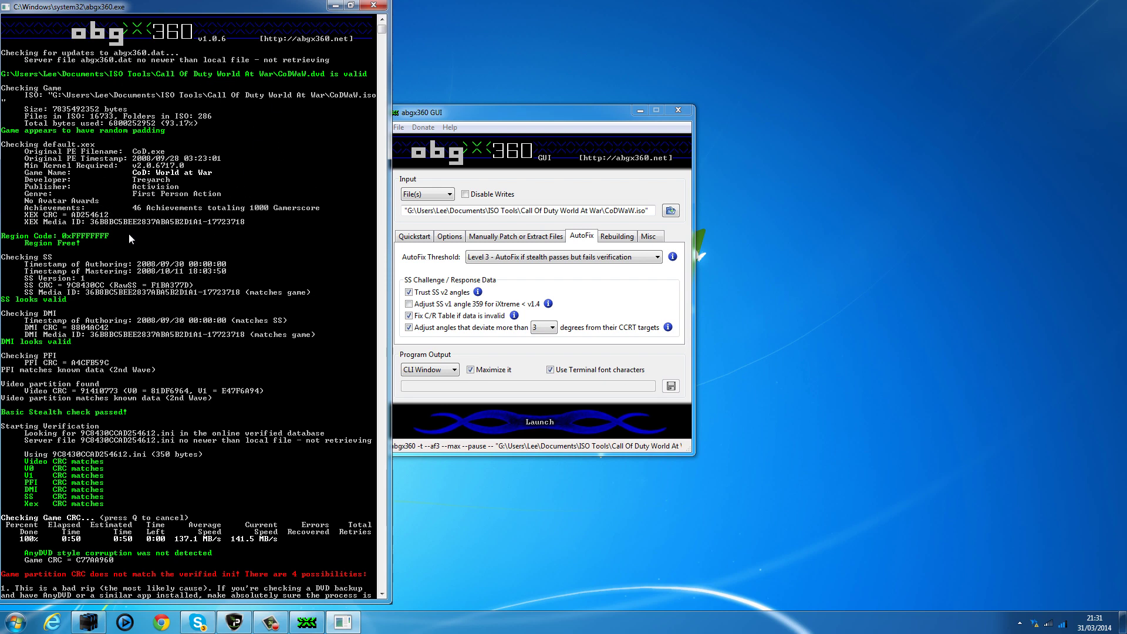
- Switch AutoFix to Level 0 - Do not AutoFix, then exit the finished verification console
left_click(373, 5)
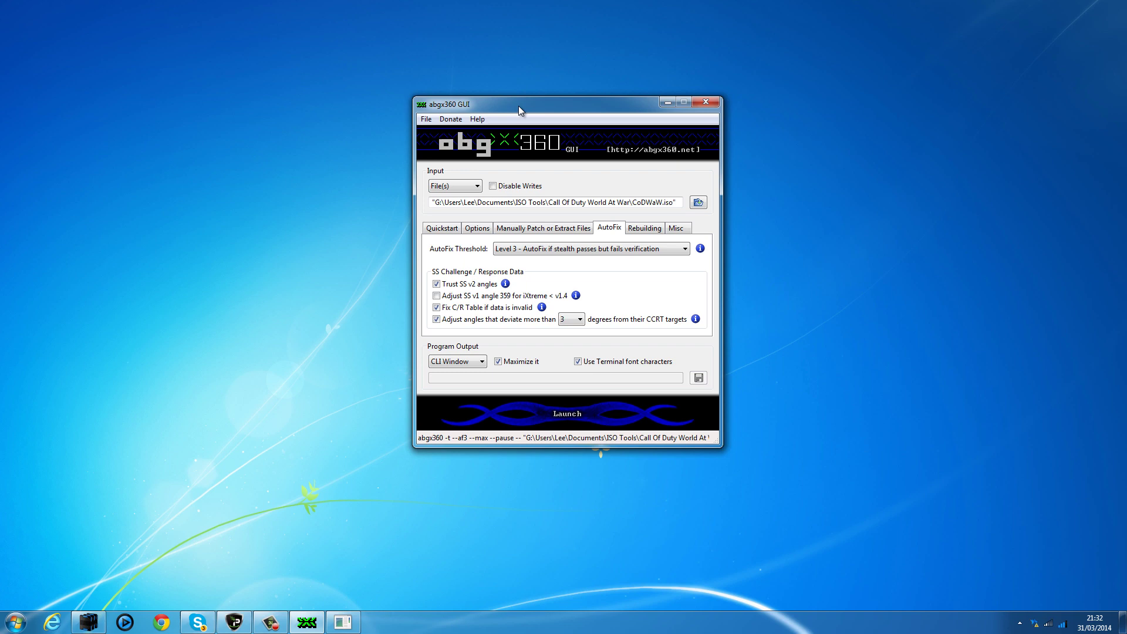
left_click(343, 622)
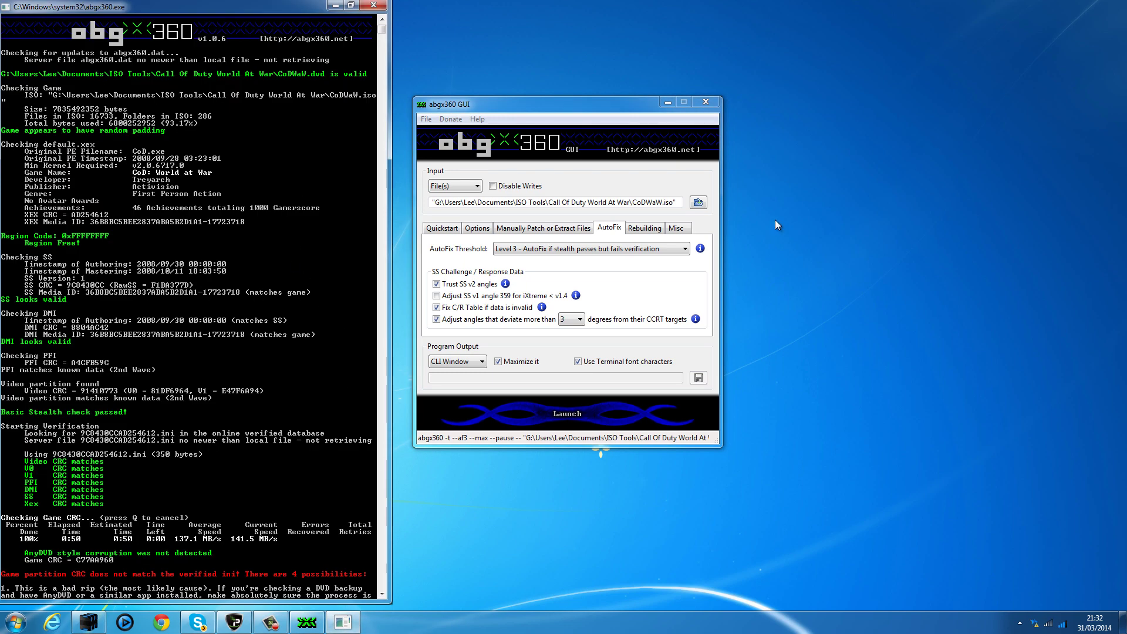
left_click_drag(597, 104, 578, 7)
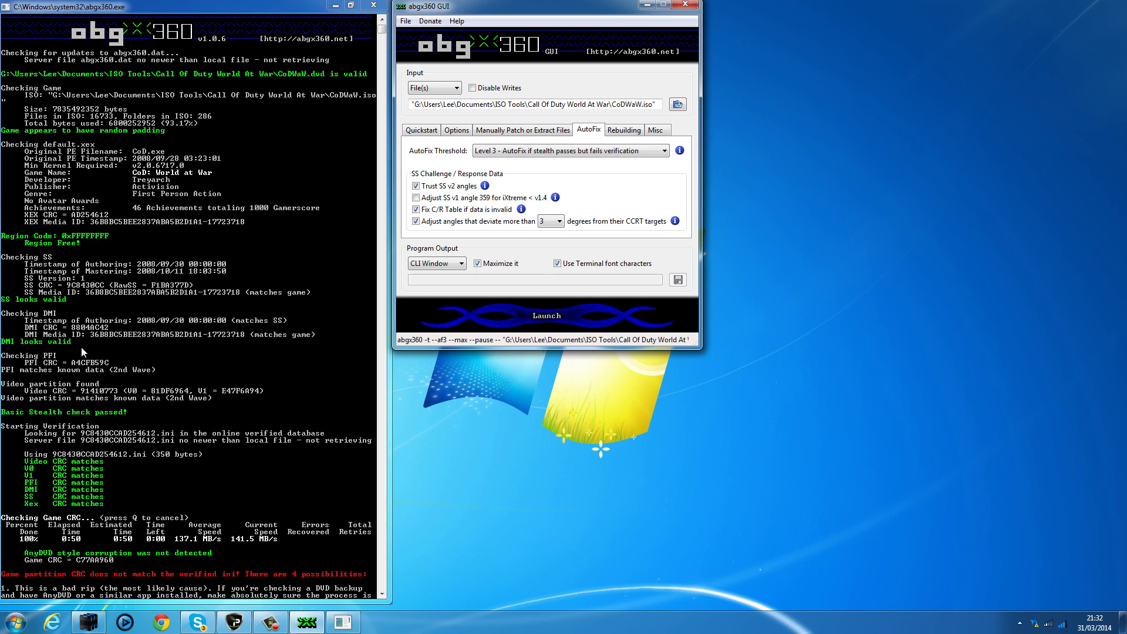
key("Up")
key("Up")
key("Up")
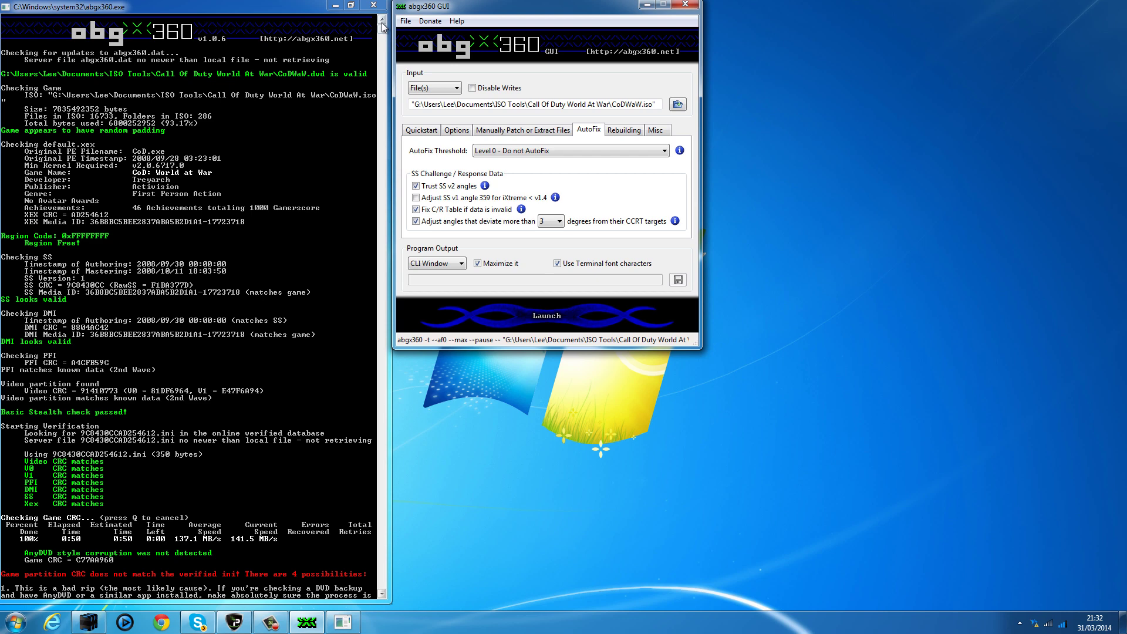
left_click_drag(382, 29, 374, 37)
scroll(213, 269, "up", 14)
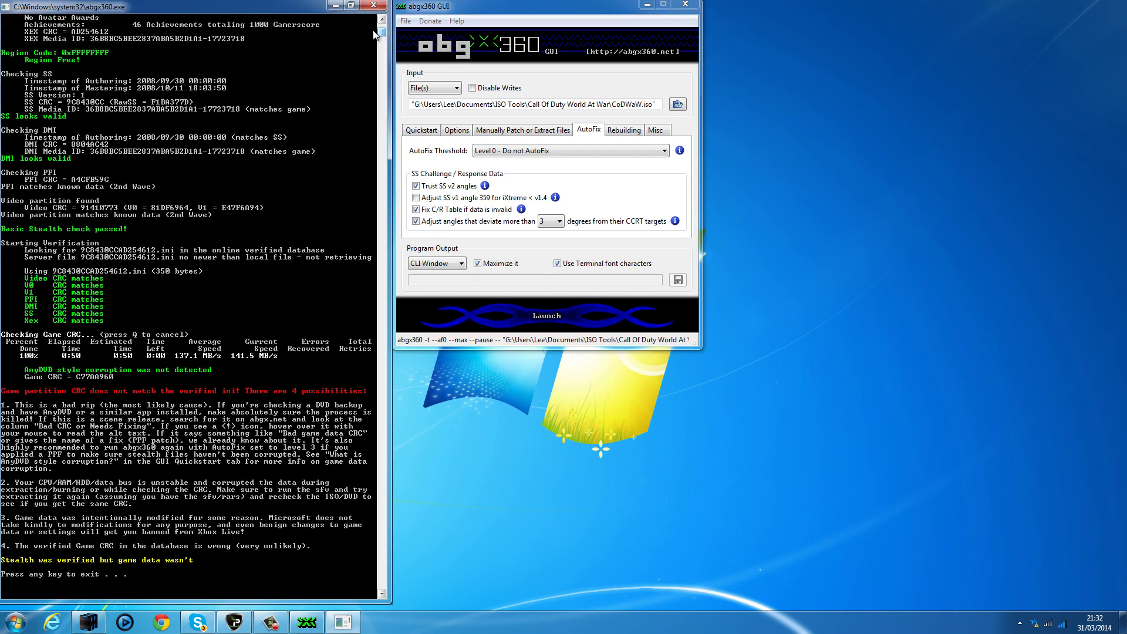
scroll(213, 265, "down", 7)
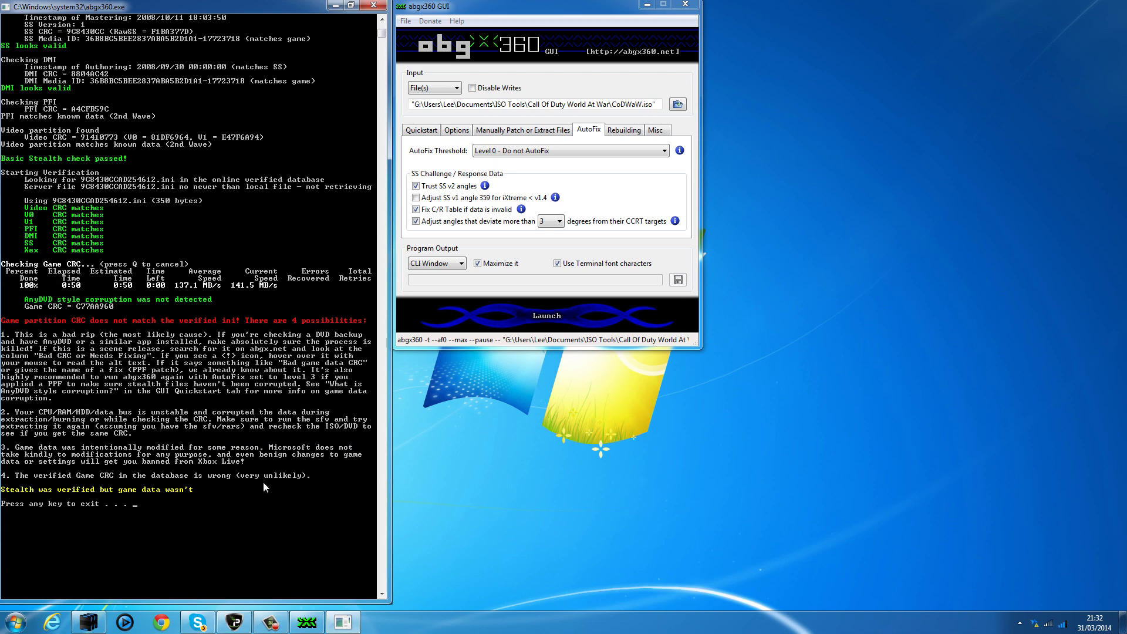
key("Return")
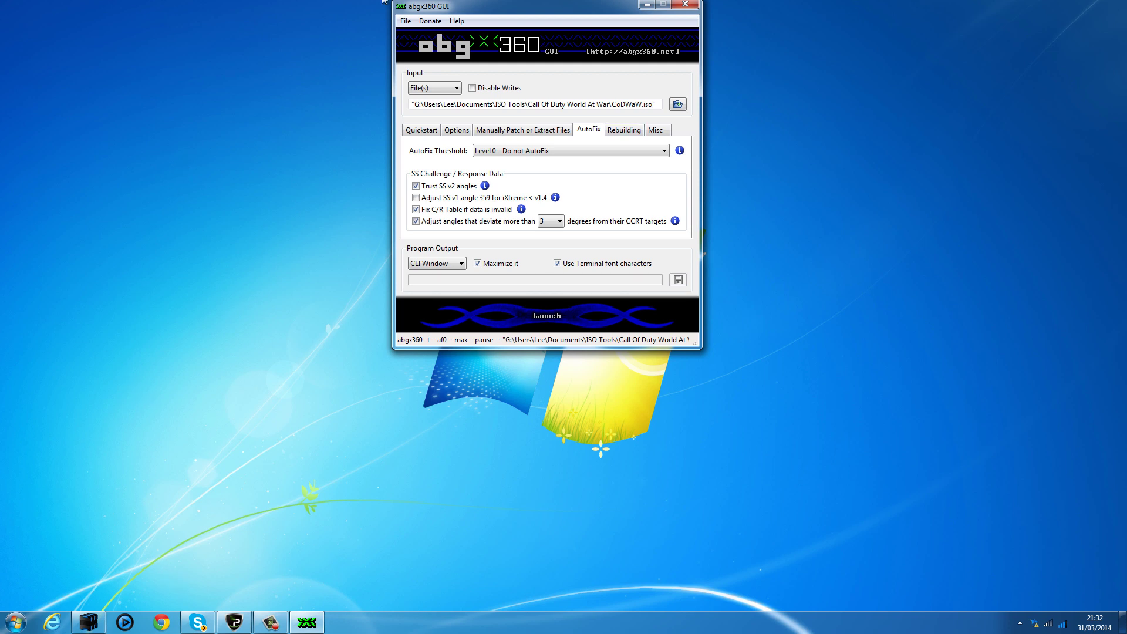
- Move the abgx360 window back down and choose Level 3 - AutoFix if stealth passes but fails verification
left_click_drag(596, 3, 580, 97)
left_click_drag(508, 103, 541, 124)
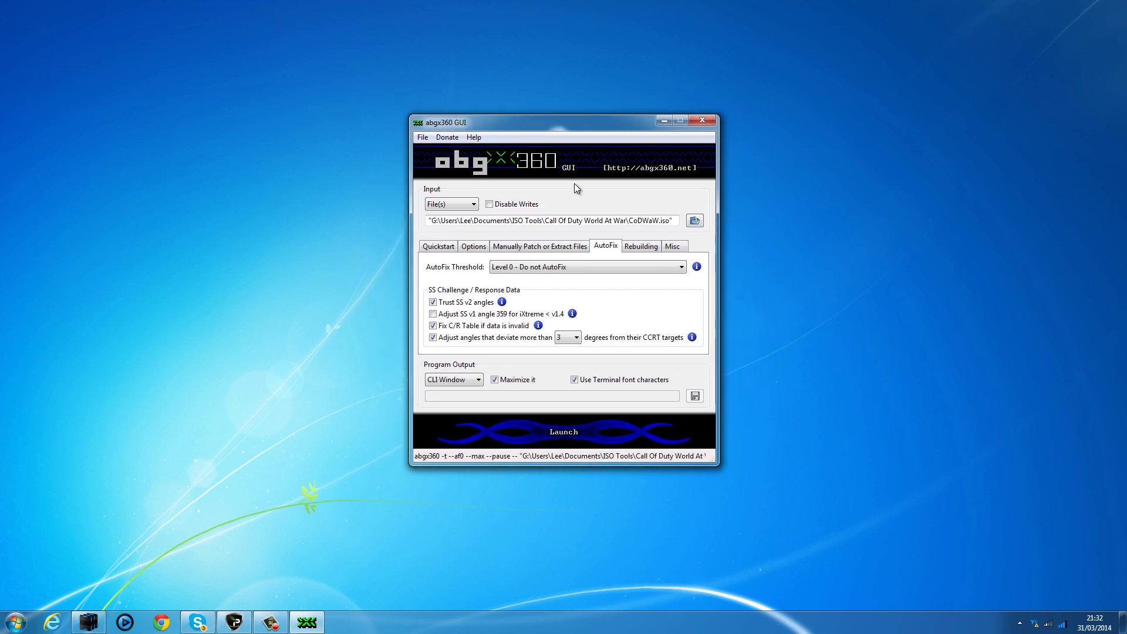
left_click(595, 269)
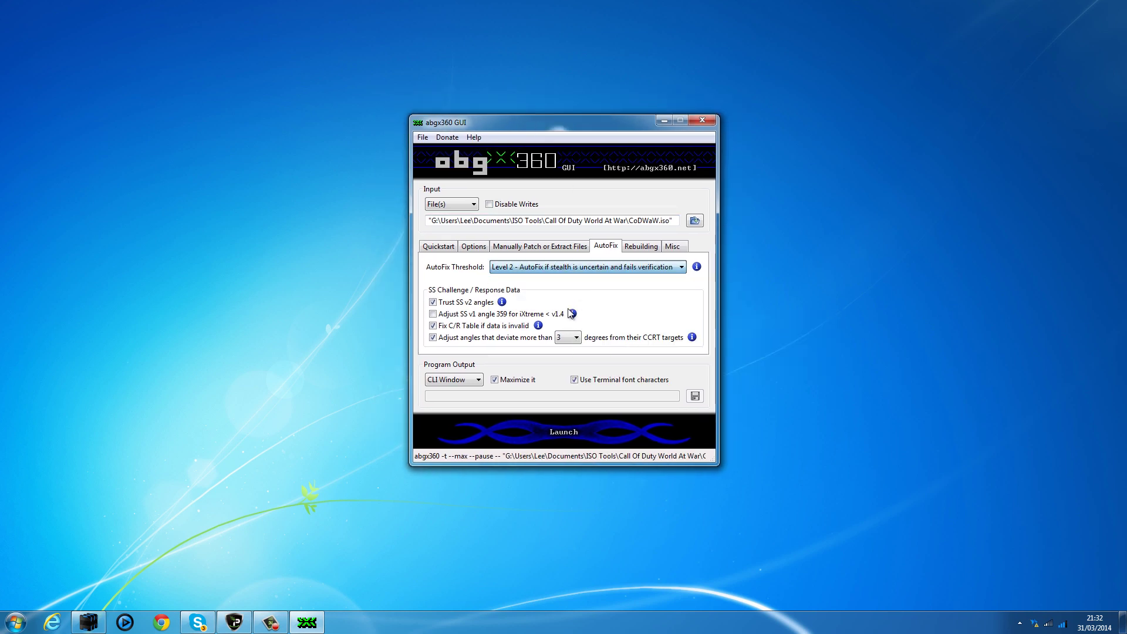
left_click(574, 267)
left_click(576, 299)
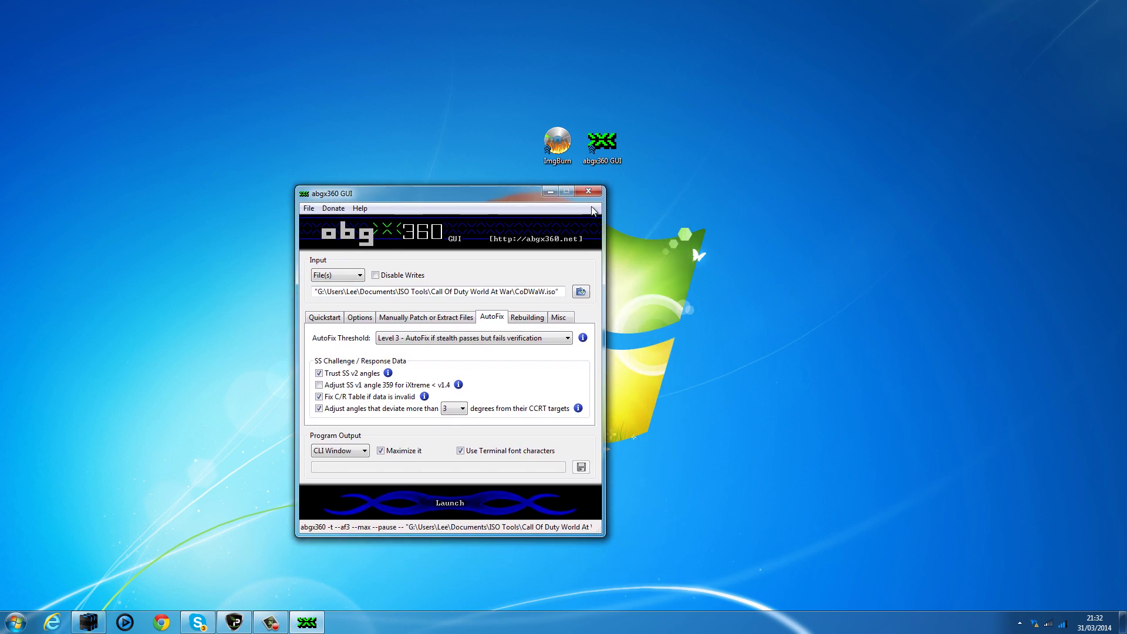
- Close abgx360 GUI and launch ImgBurn 2.5.6.0 from its desktop shortcut, positioning its windows
left_click(595, 192)
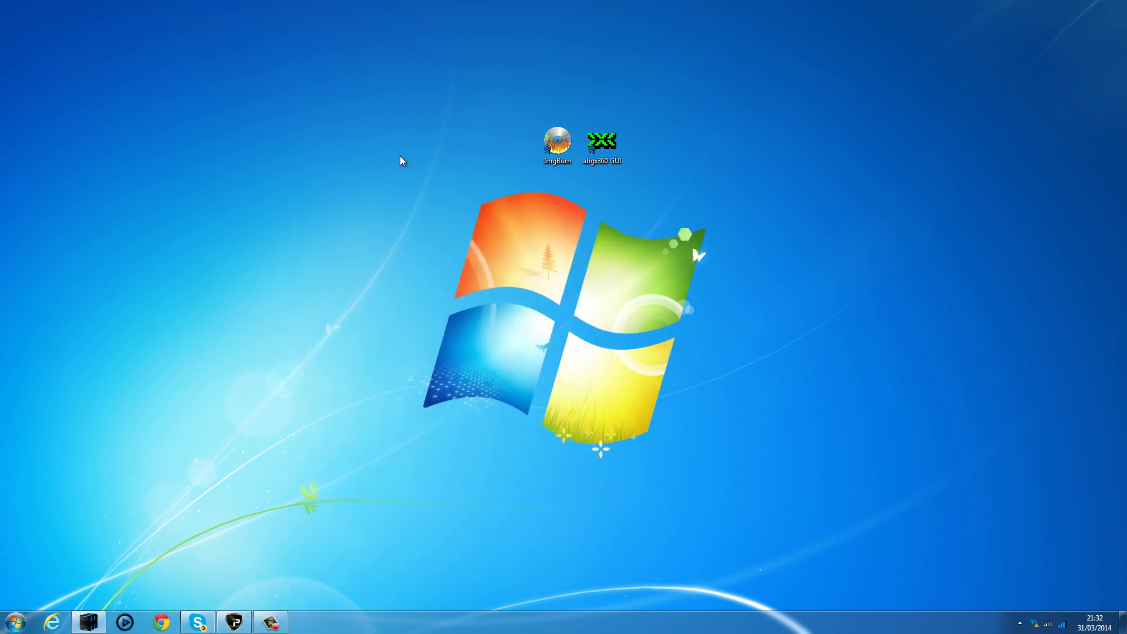
double_click(558, 143)
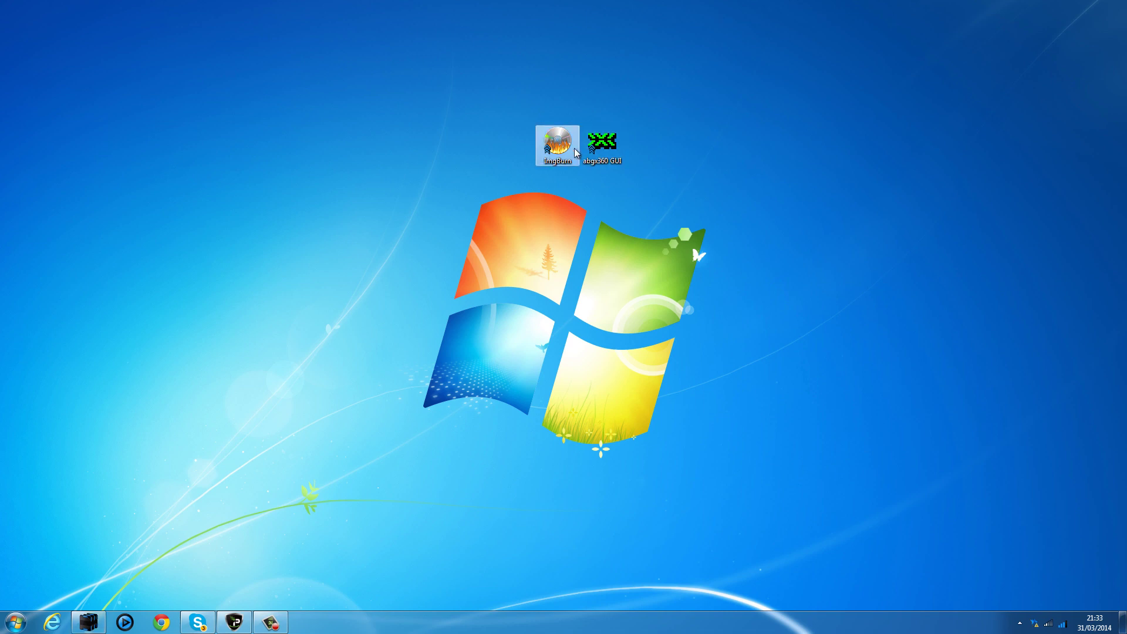
left_click(498, 143)
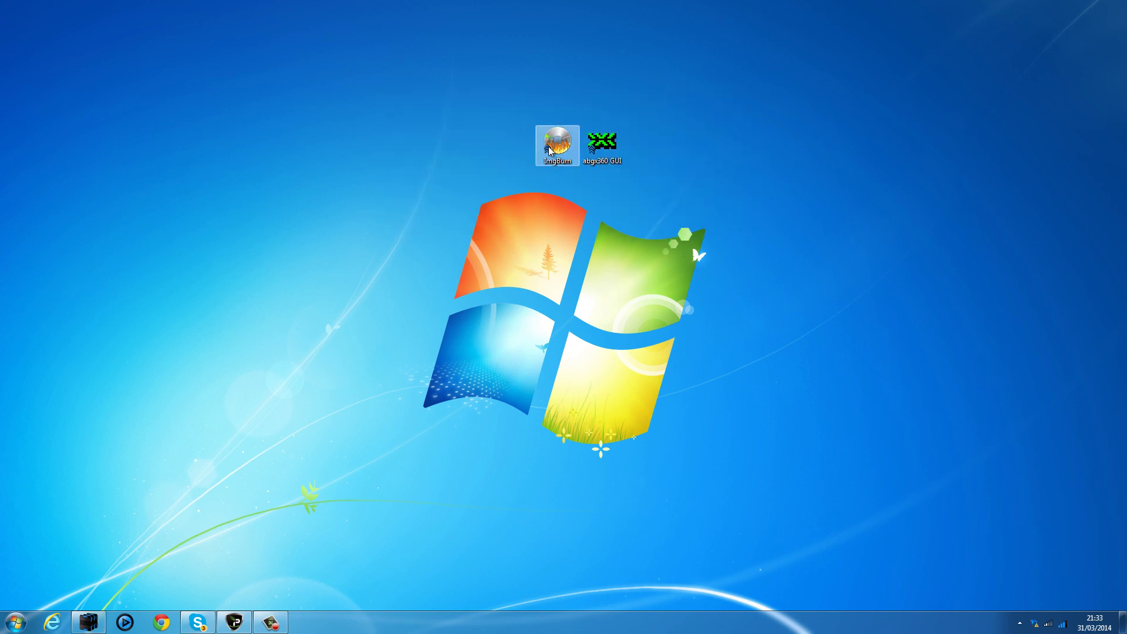
double_click(549, 150)
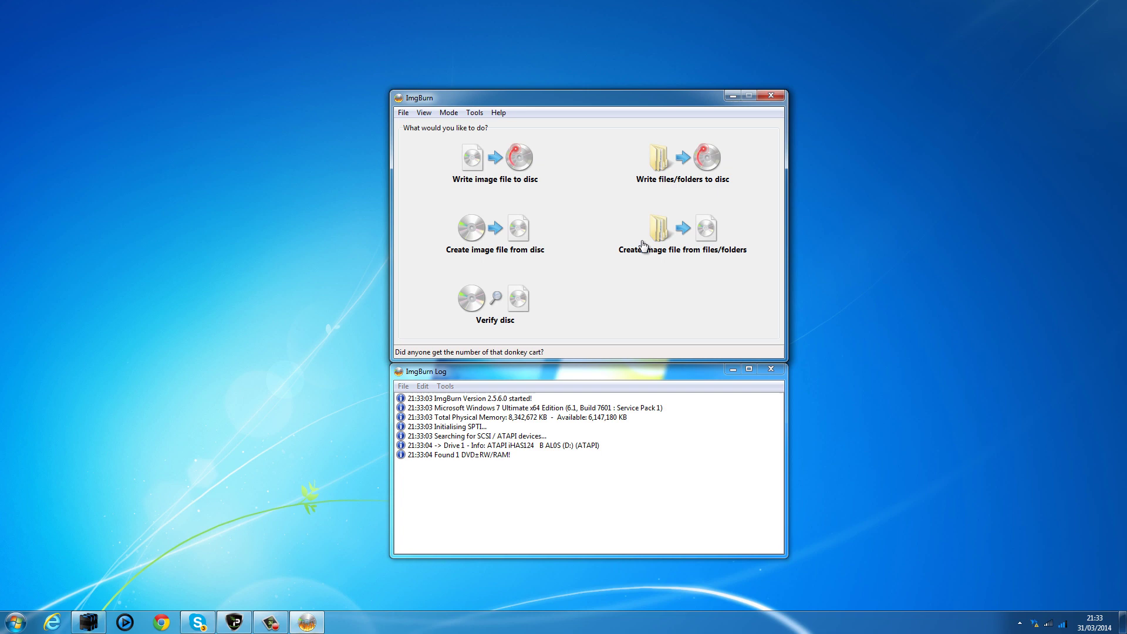
mouse_move(564, 102)
left_mouse_down()
mouse_move(545, 210)
mouse_move(590, 288)
mouse_move(541, 87)
mouse_move(572, 112)
left_mouse_up()
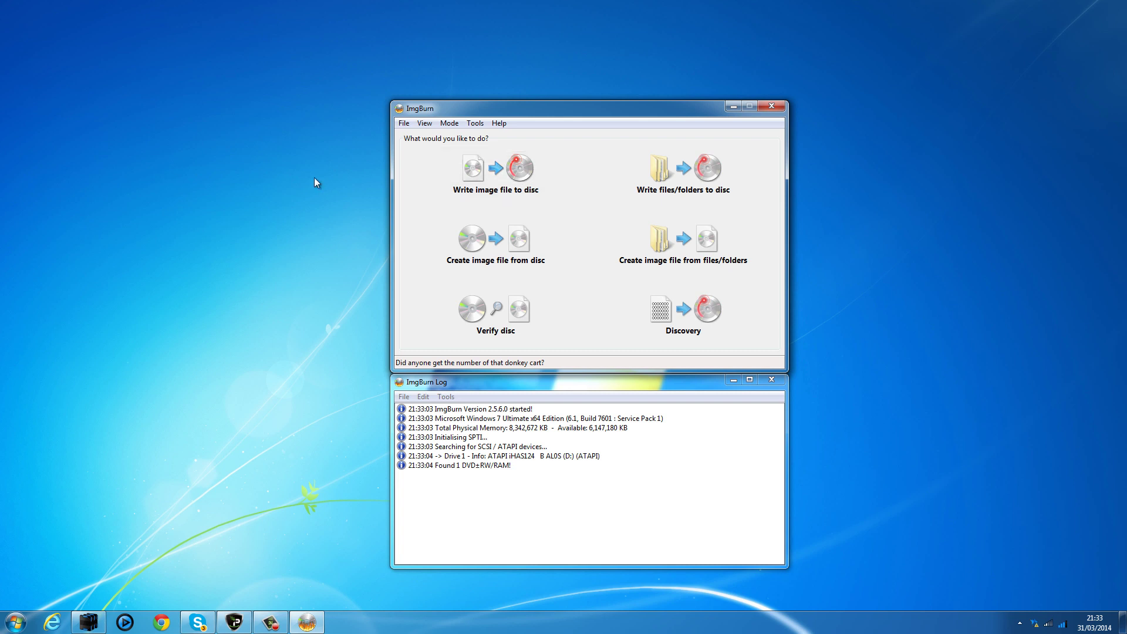
- Choose Write image file to disc and set CoDWaW.dvd from 'Call Of Duty World At War' as the source
left_click(496, 176)
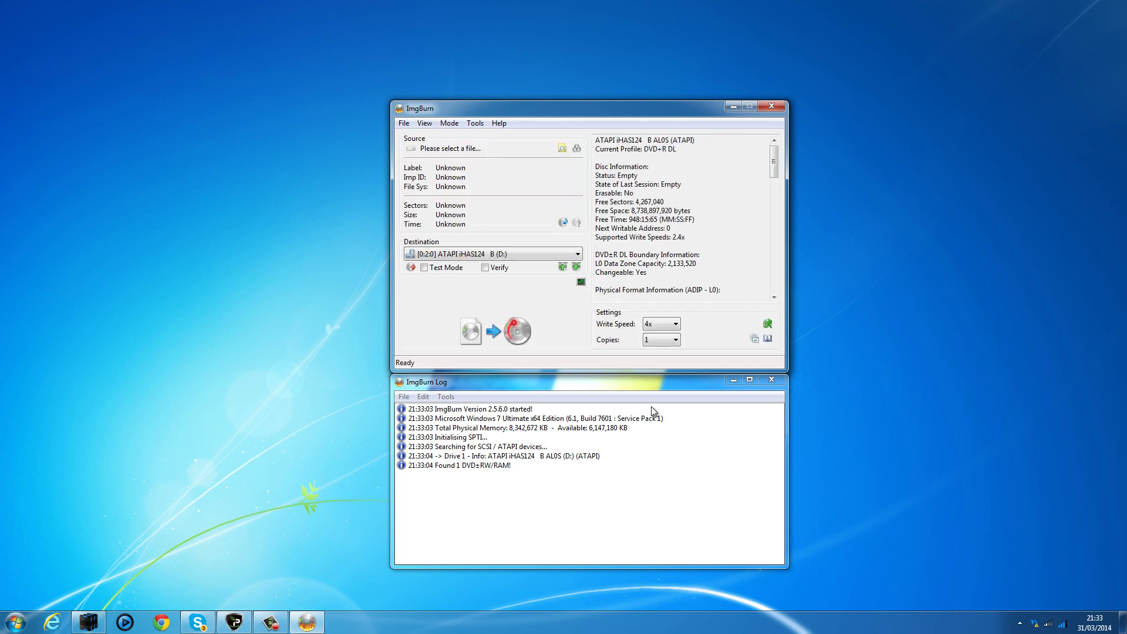
left_click_drag(607, 115, 598, 114)
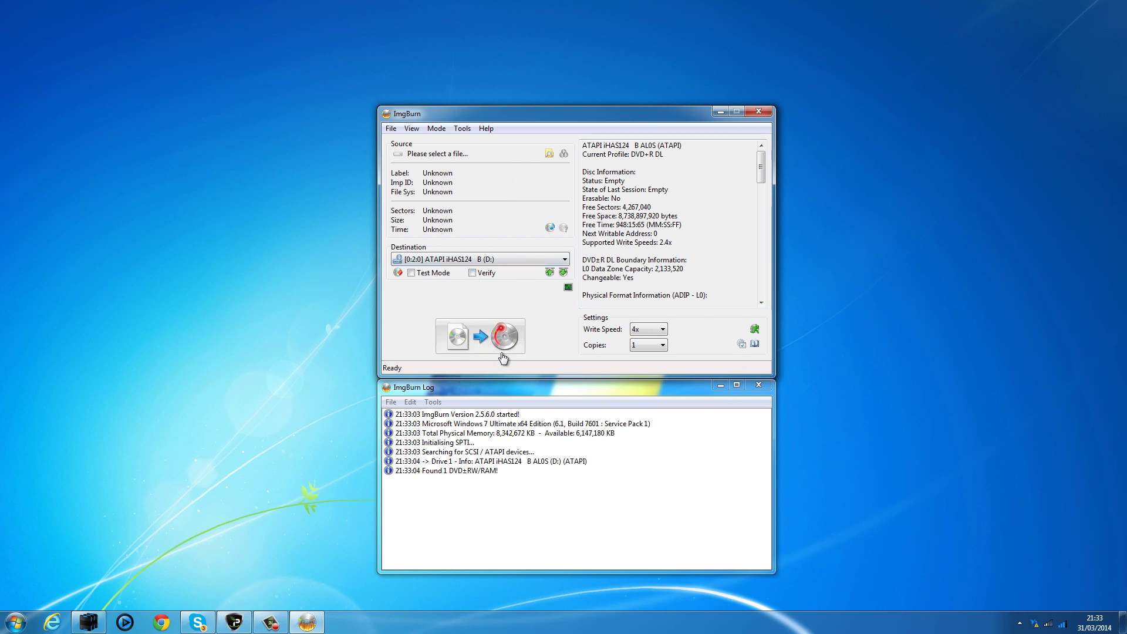
left_click(548, 155)
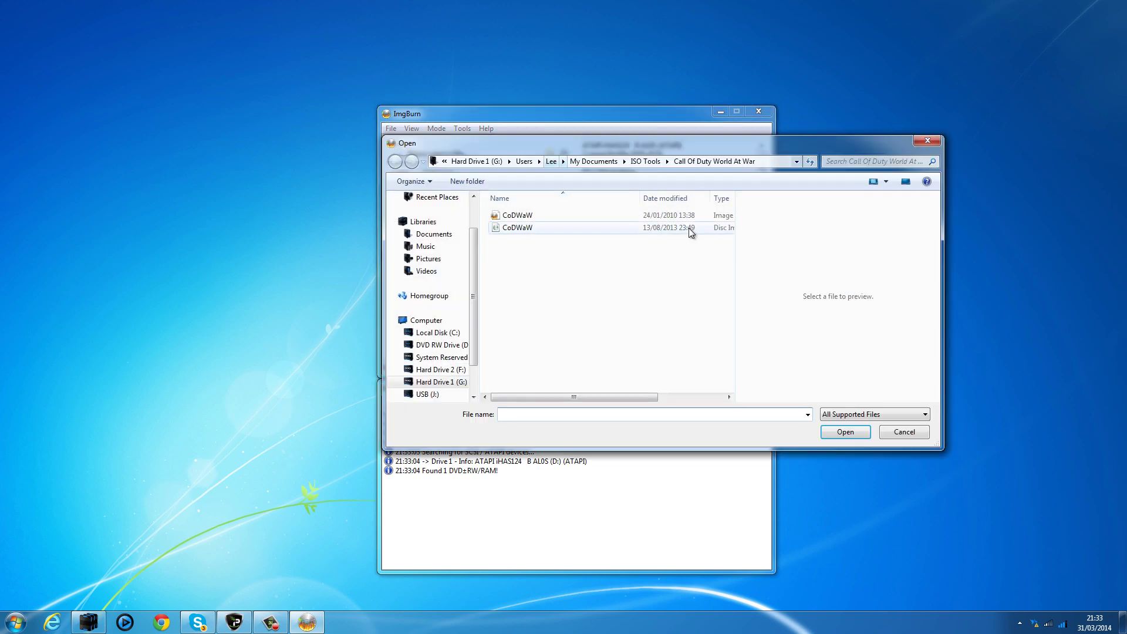
left_click(520, 232)
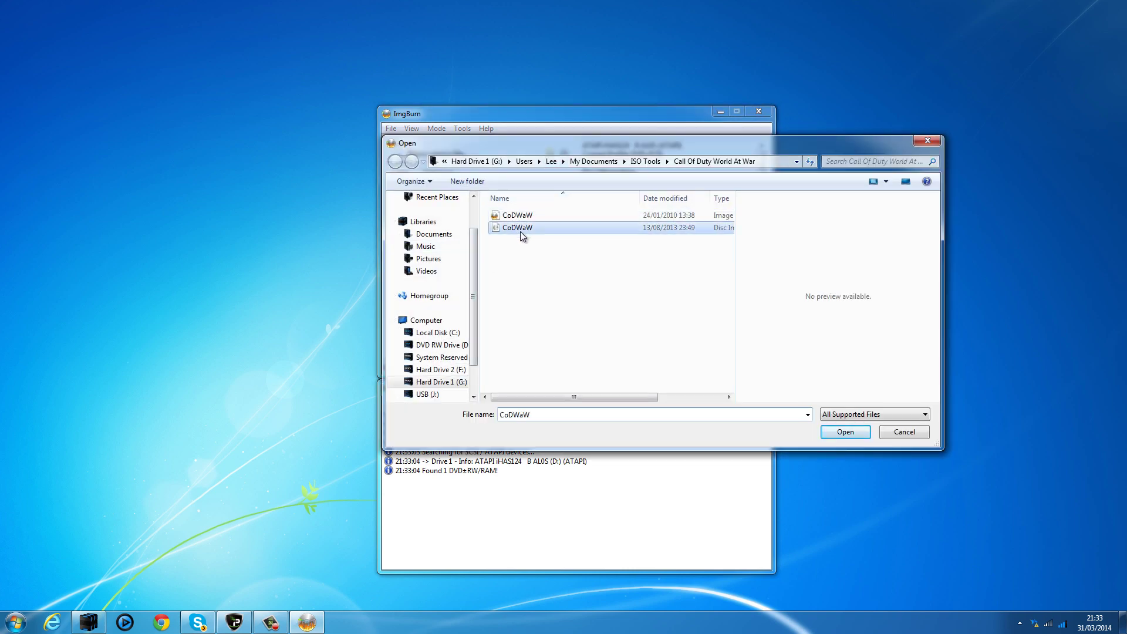
mouse_move(591, 397)
left_mouse_down()
mouse_move(700, 396)
mouse_move(581, 397)
left_mouse_up()
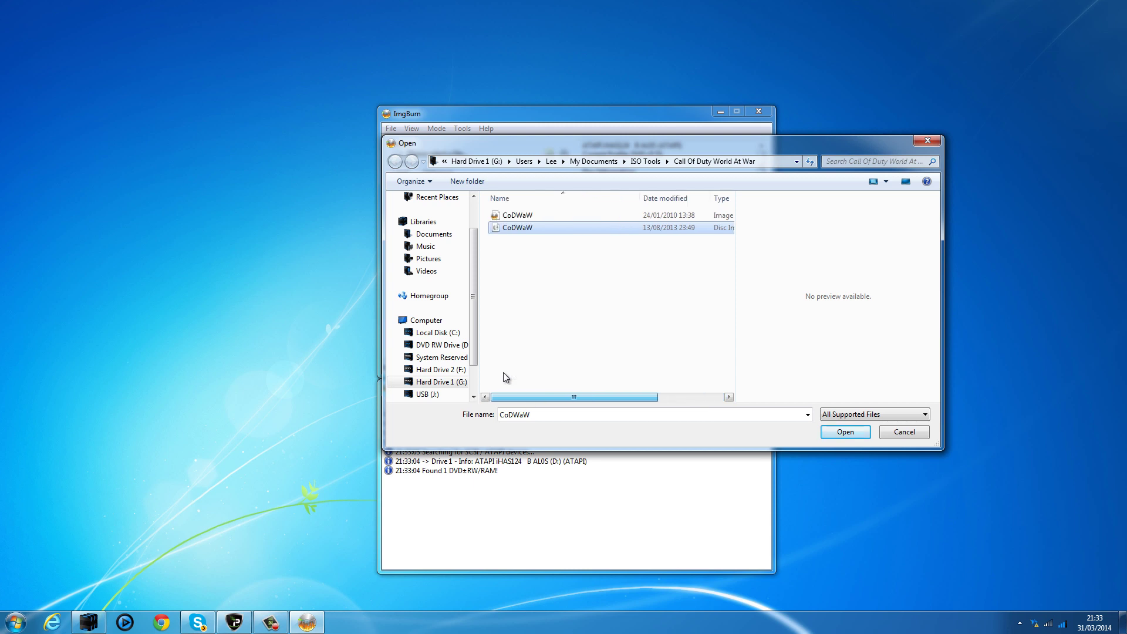
left_click(527, 216)
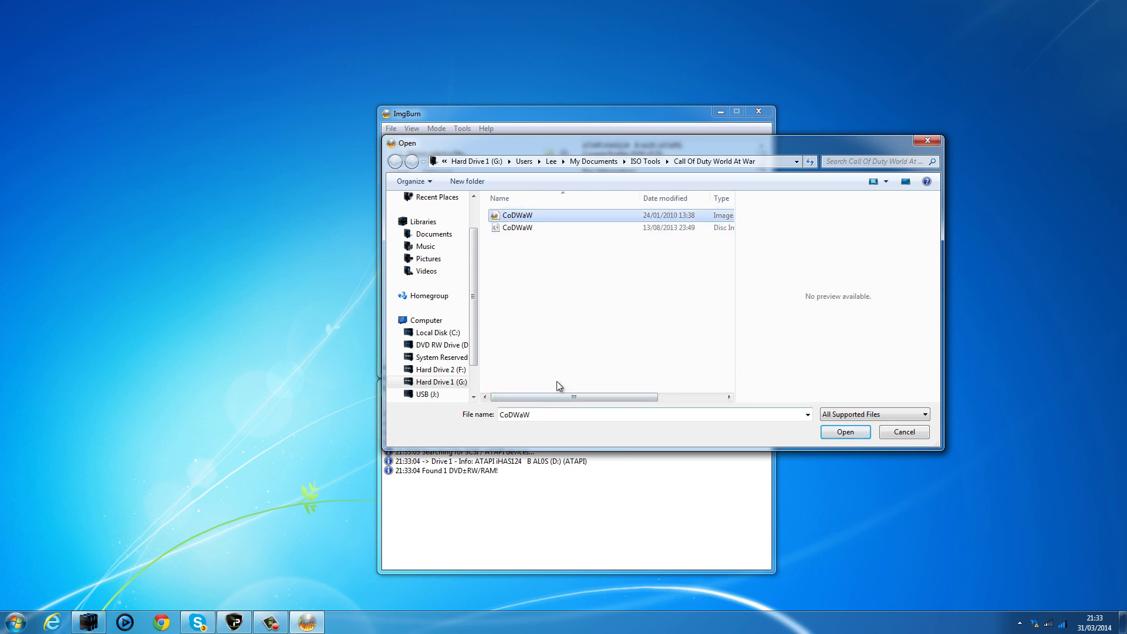
mouse_move(534, 399)
left_mouse_down()
mouse_move(628, 398)
mouse_move(549, 402)
left_mouse_up()
left_click(846, 432)
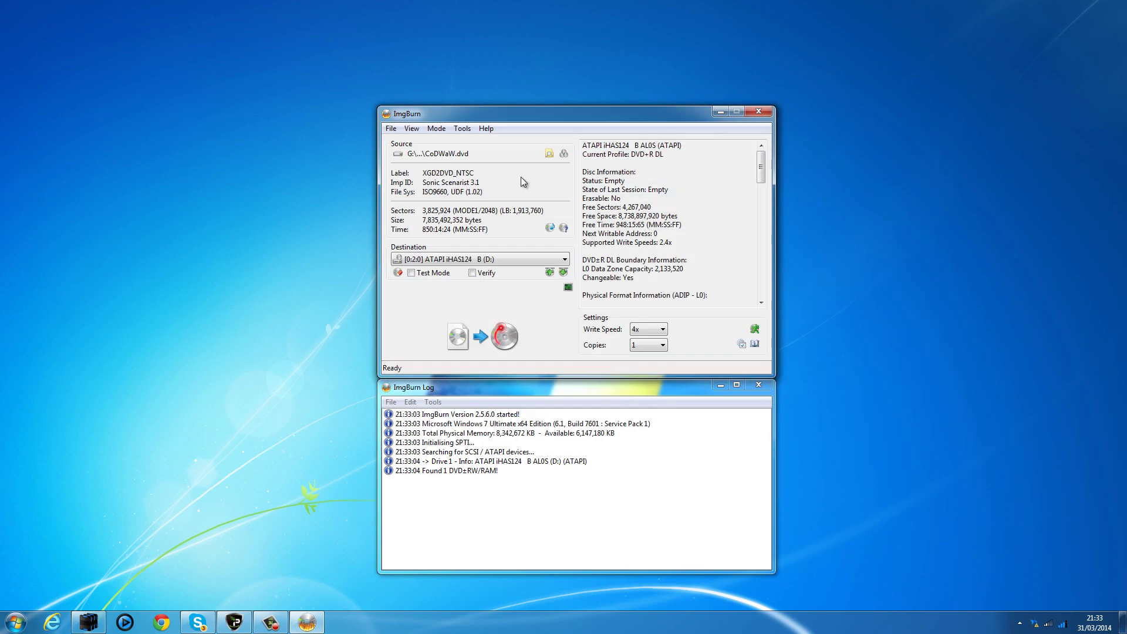
- Uncheck Verify under Destination and leave the write speed at 4x
left_click(473, 271)
left_click(653, 331)
left_click(651, 345)
left_click(663, 330)
scroll(668, 346, "up", 1)
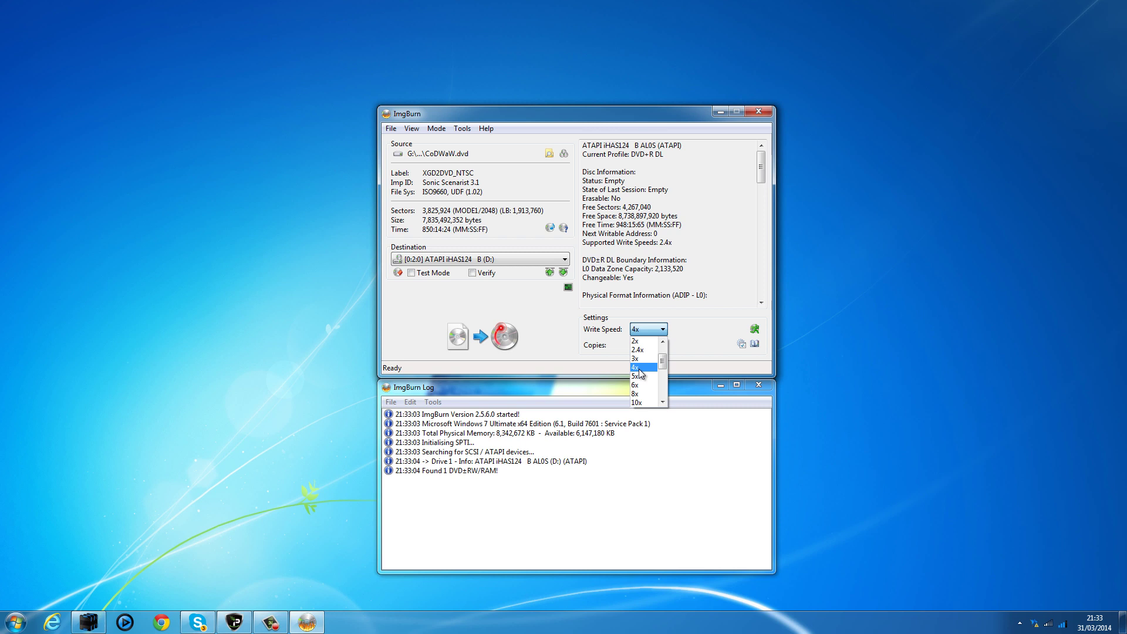
left_click(639, 368)
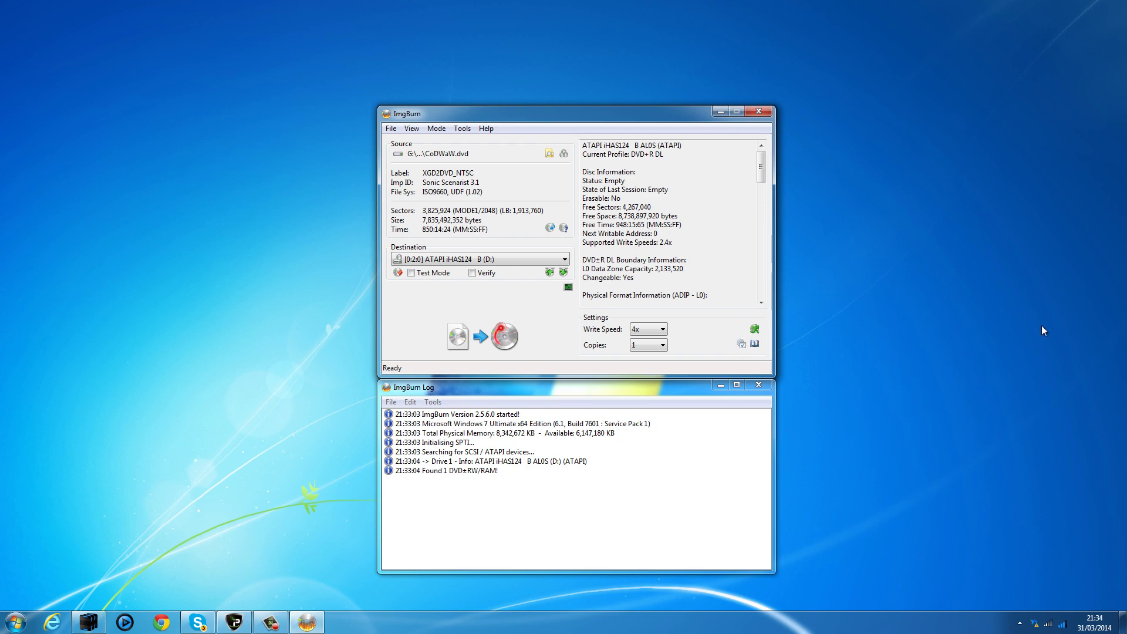
mouse_move(761, 166)
left_mouse_down()
mouse_move(762, 203)
mouse_move(502, 122)
mouse_move(499, 144)
left_mouse_up()
left_click_drag(569, 116, 579, 83)
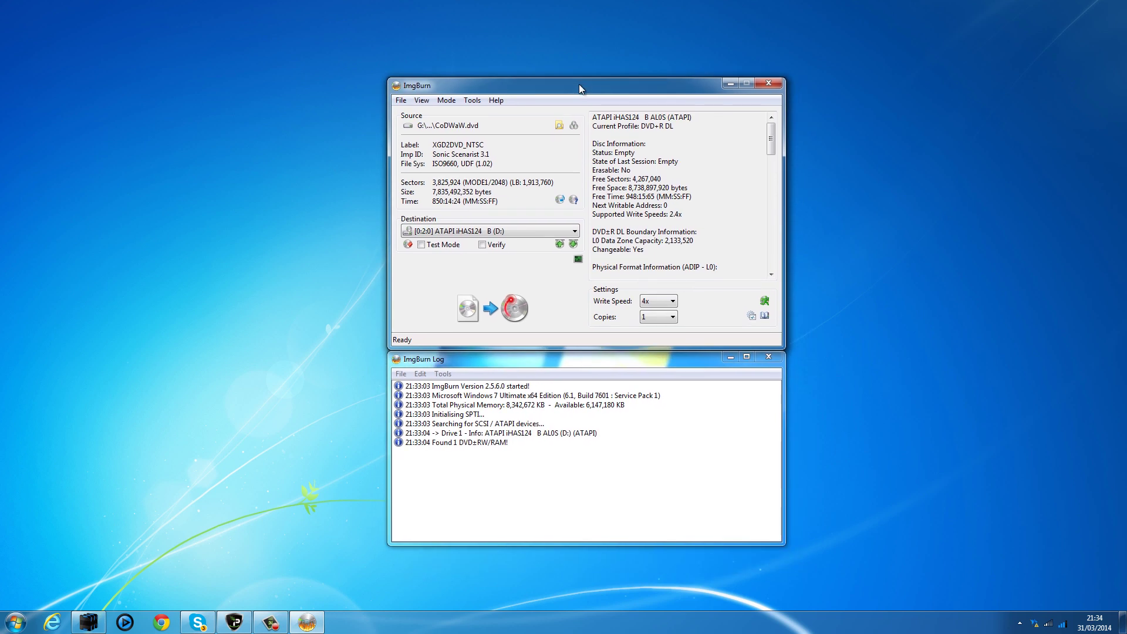